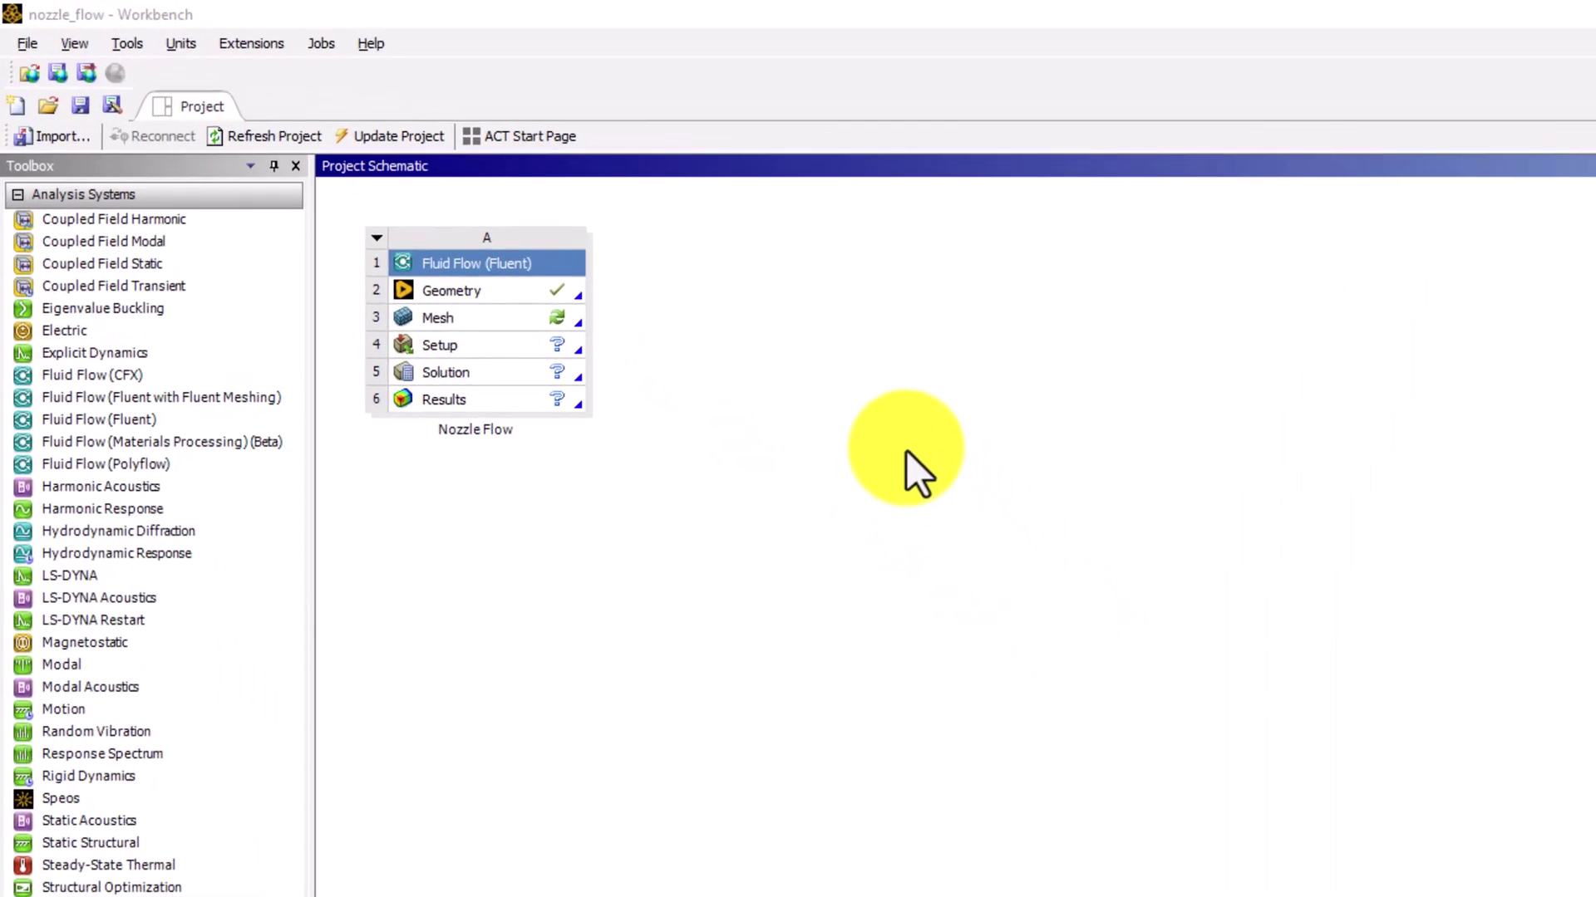
- Launch Meshing from the Nozzle Flow system's Mesh cell (A3)
{"action": "left_click", "coordinate": [532, 318]}
{"action": "double_click", "coordinate": [535, 317]}
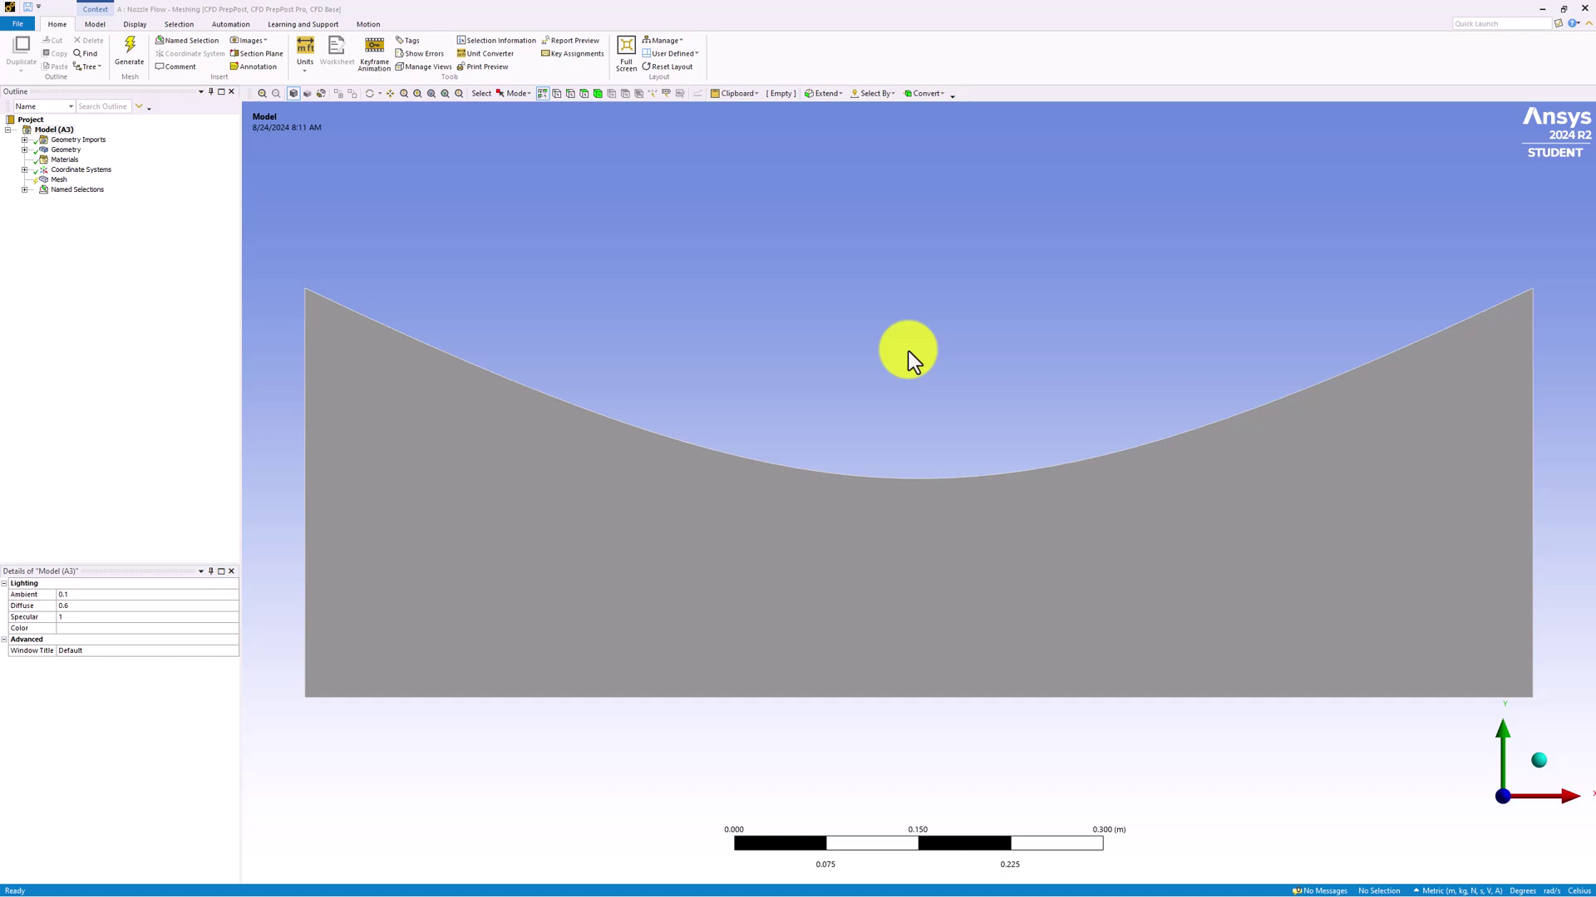
- Show the nozzle face straight-on along the Z axis and zoom it to fit the window
{"action": "scroll", "coordinate": [930, 340], "scroll_direction": "down", "scroll_amount": 1}
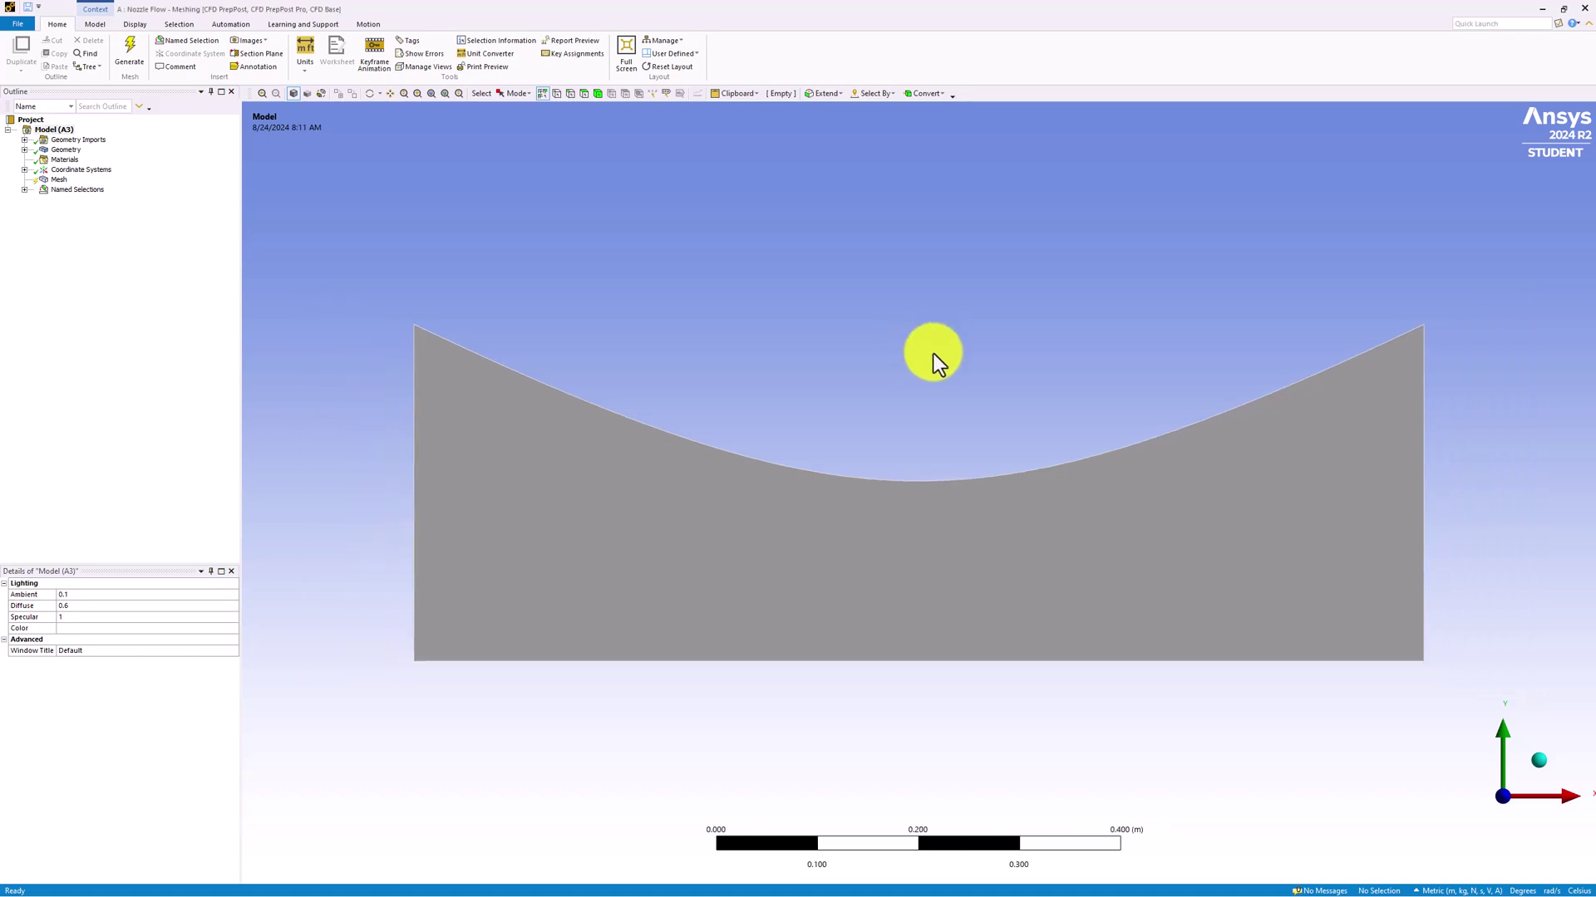
{"action": "middle_click_drag", "start_coordinate": [869, 390], "coordinate": [785, 447]}
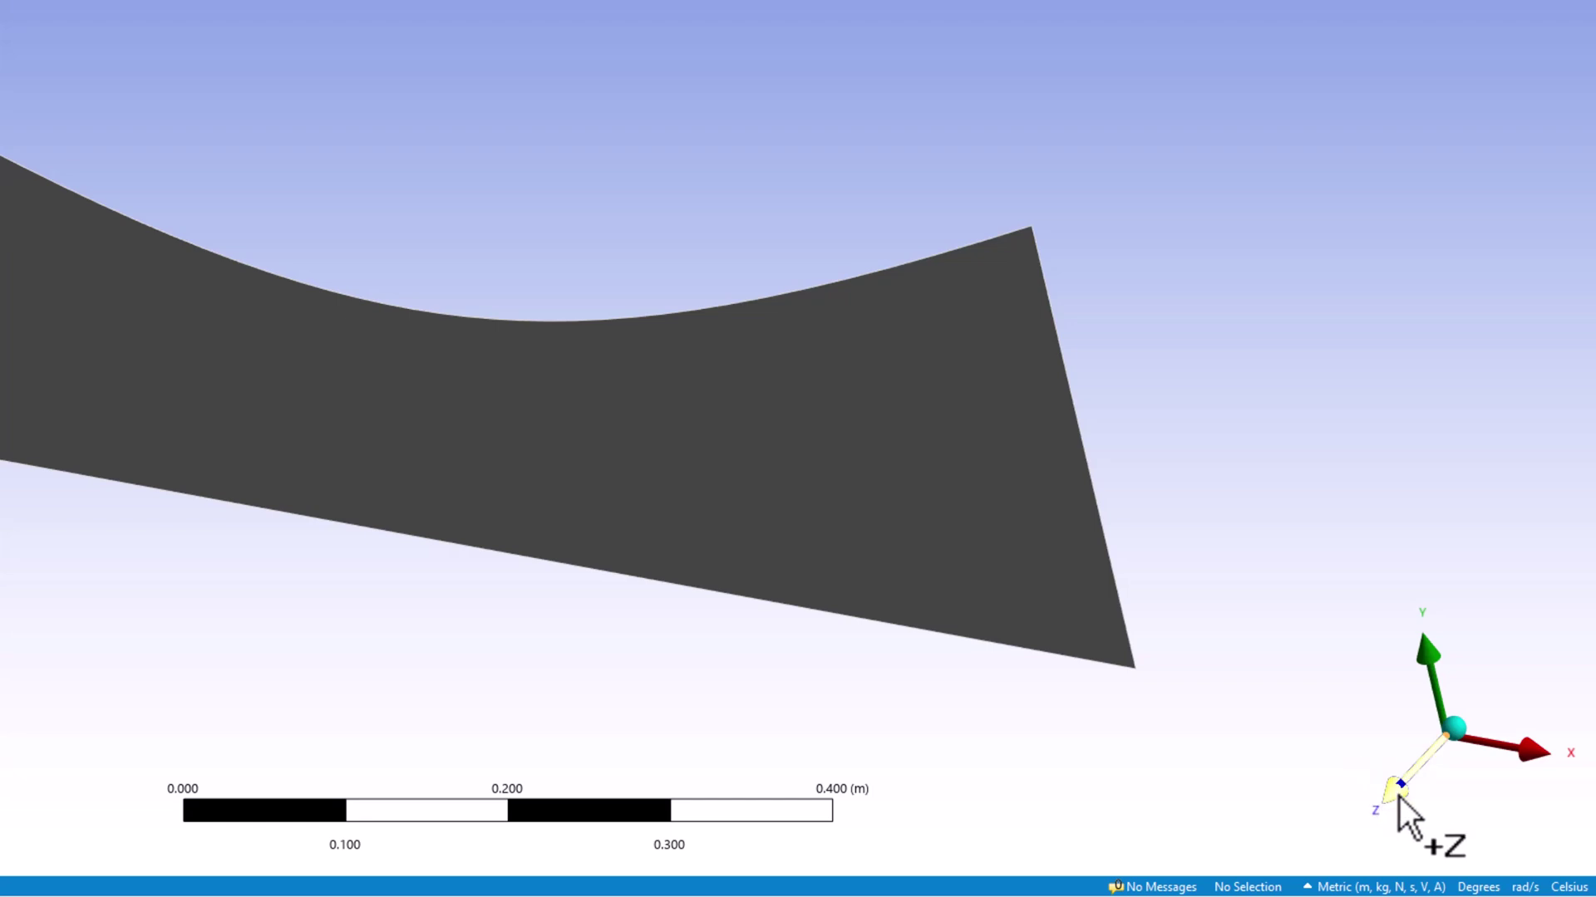
{"action": "left_click", "coordinate": [1399, 802]}
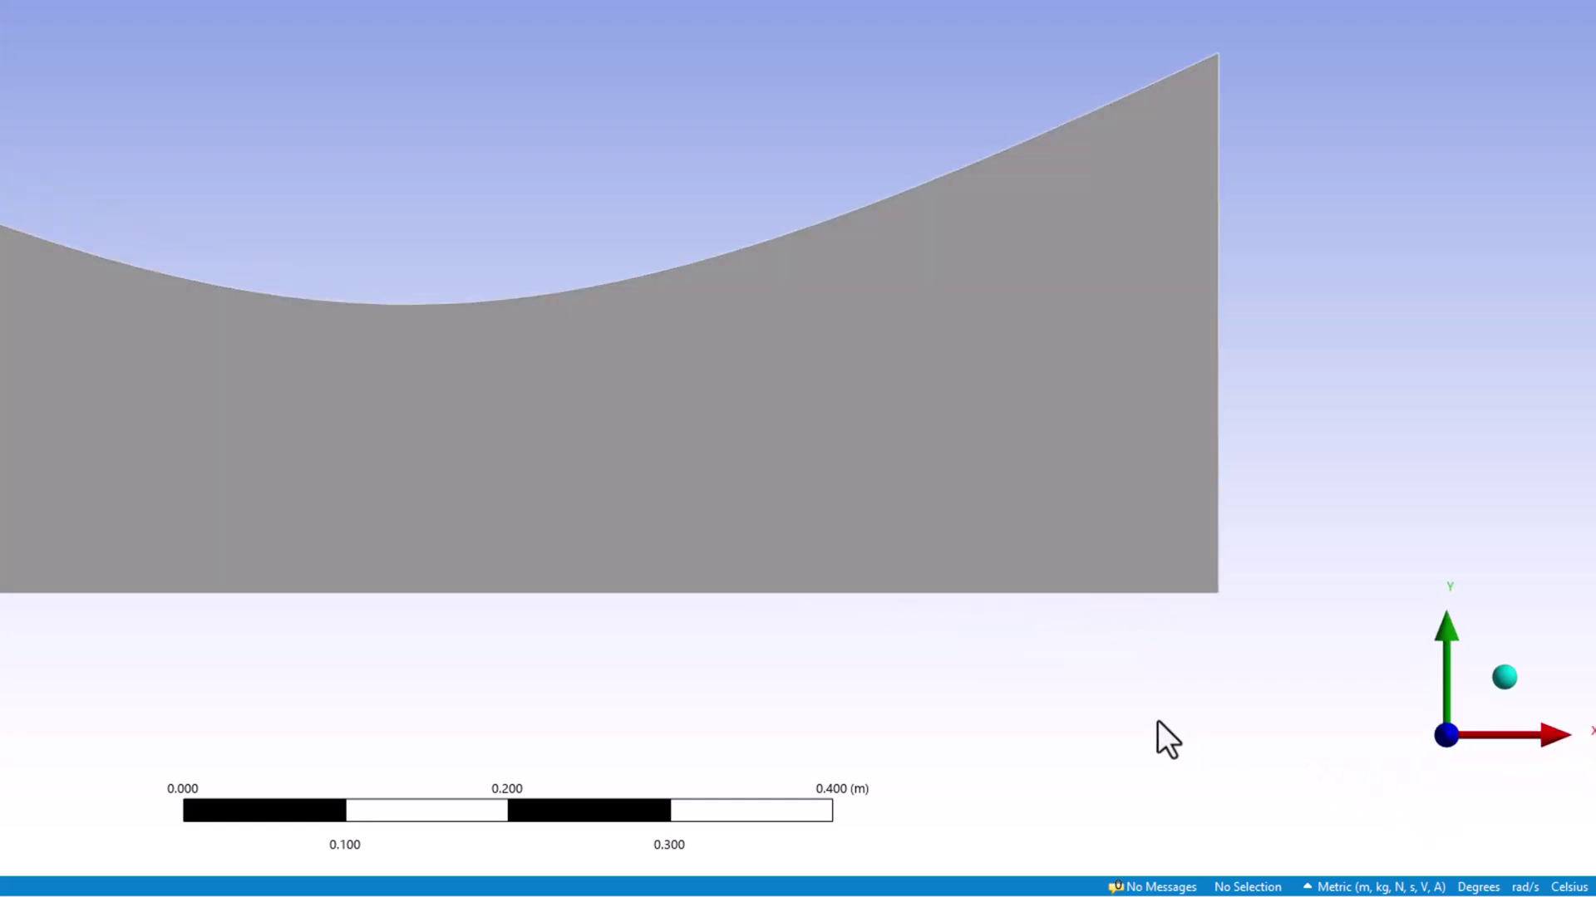
{"action": "right_click", "coordinate": [832, 648]}
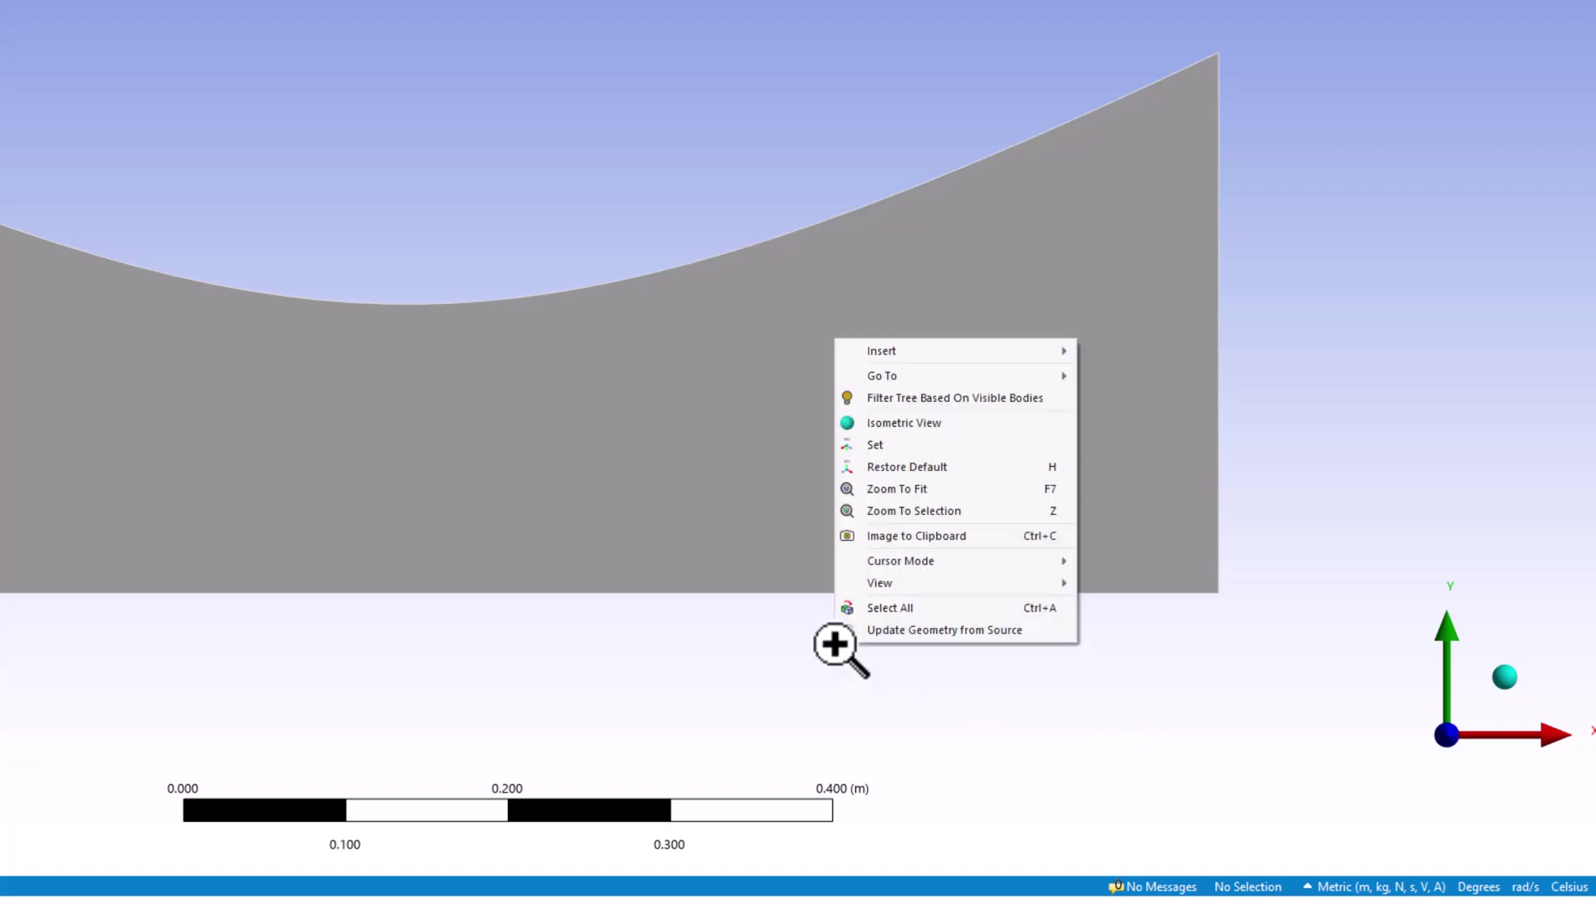
{"action": "left_click", "coordinate": [969, 488]}
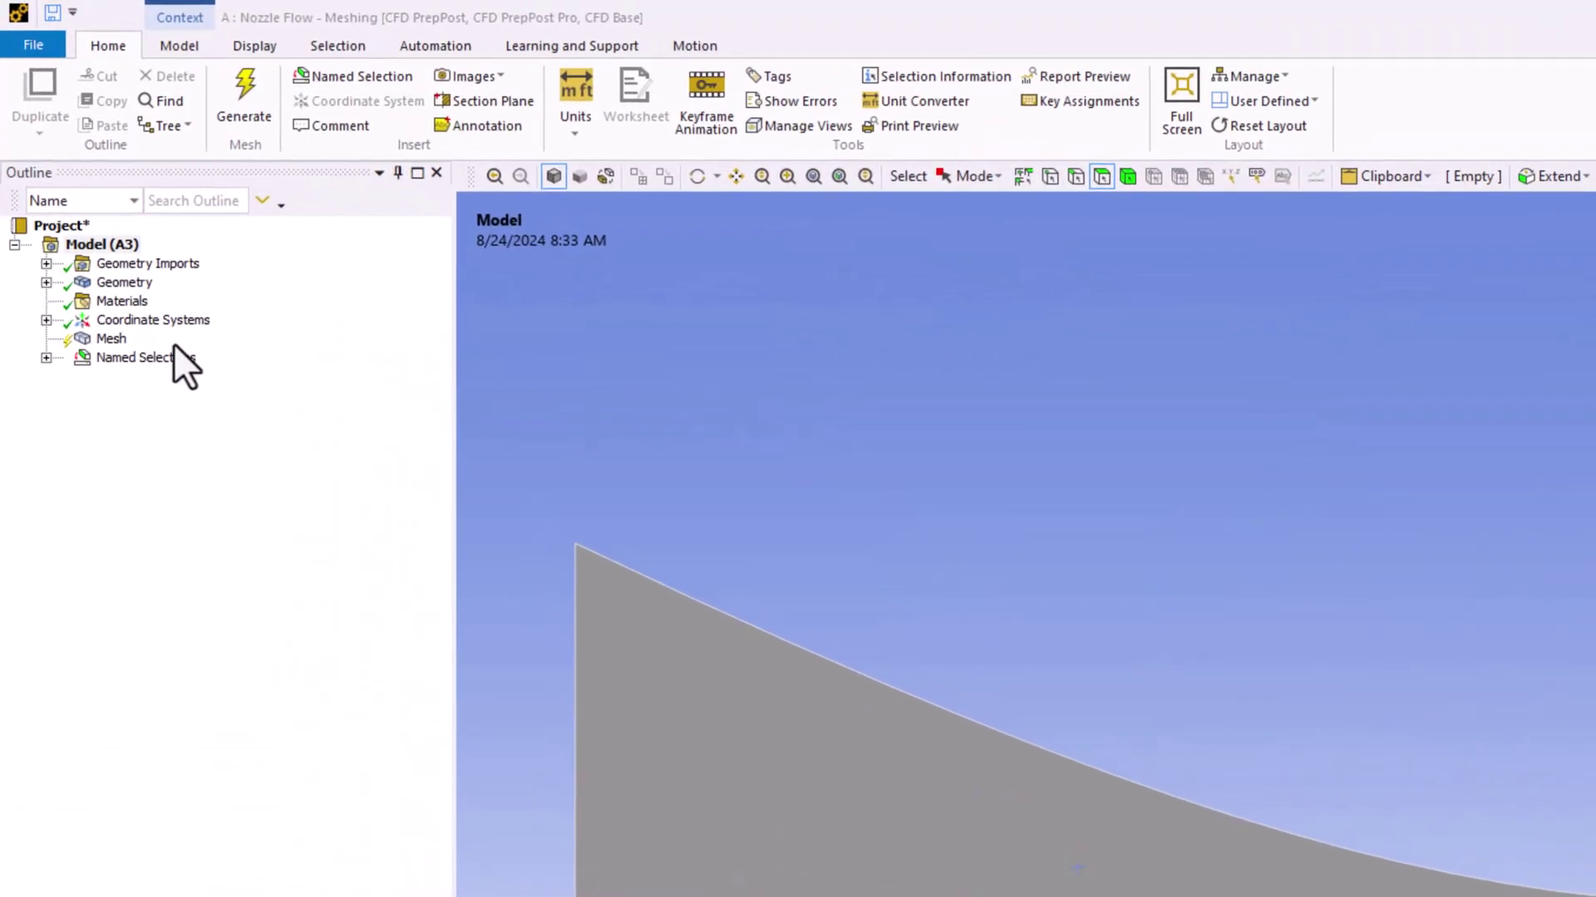
- Generate a default mesh on the nozzle face with the 5.2712e-002 m element size
{"action": "left_click", "coordinate": [124, 340]}
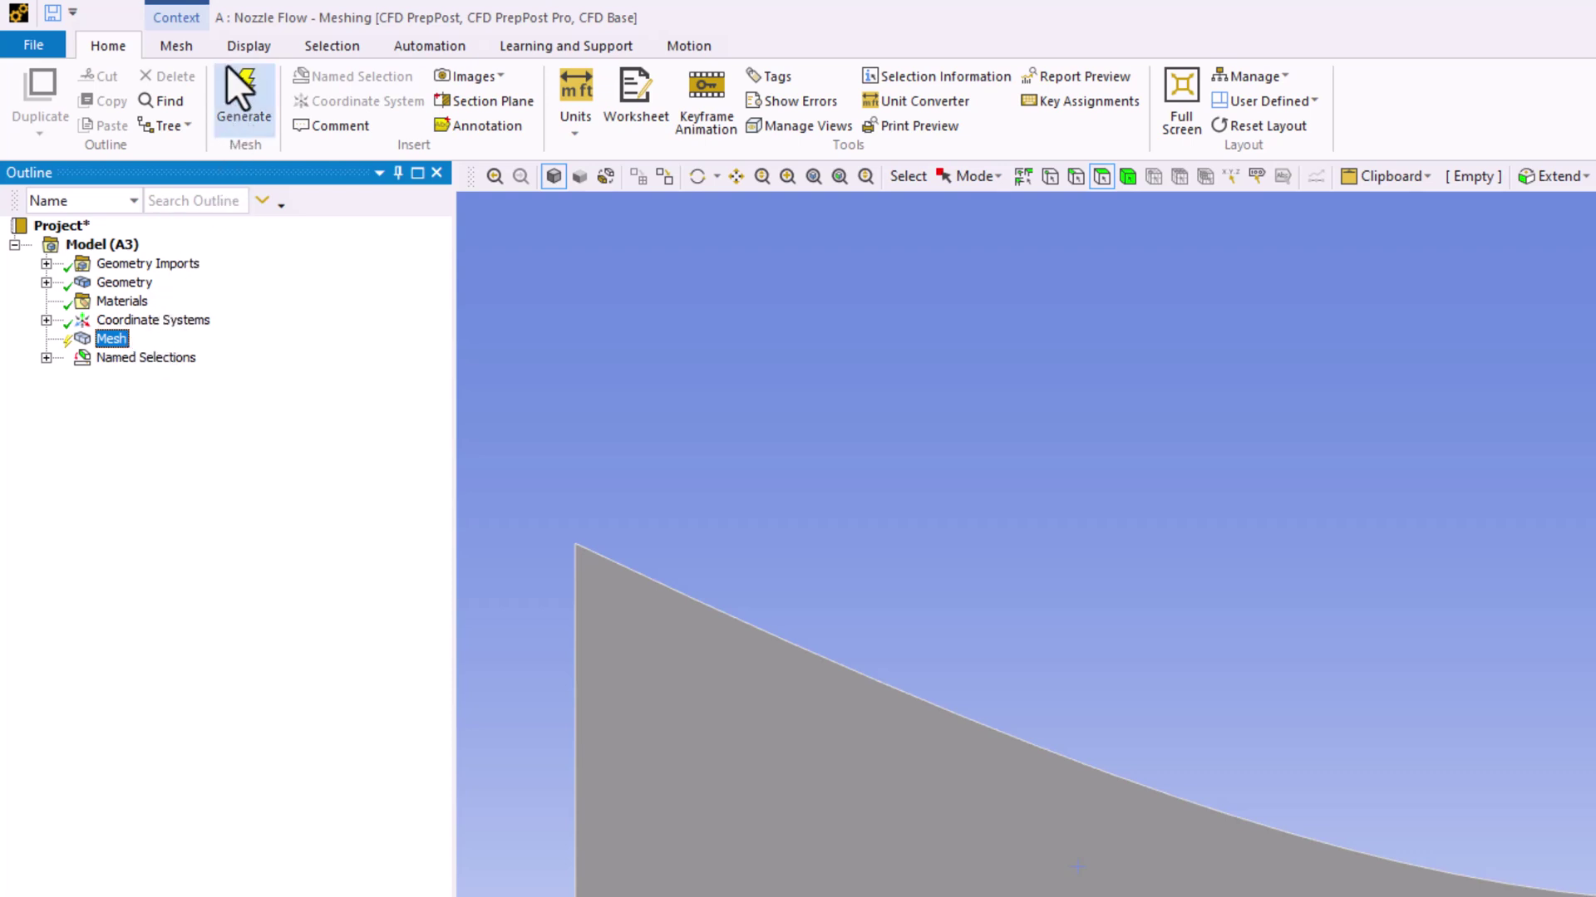
{"action": "left_click", "coordinate": [202, 40]}
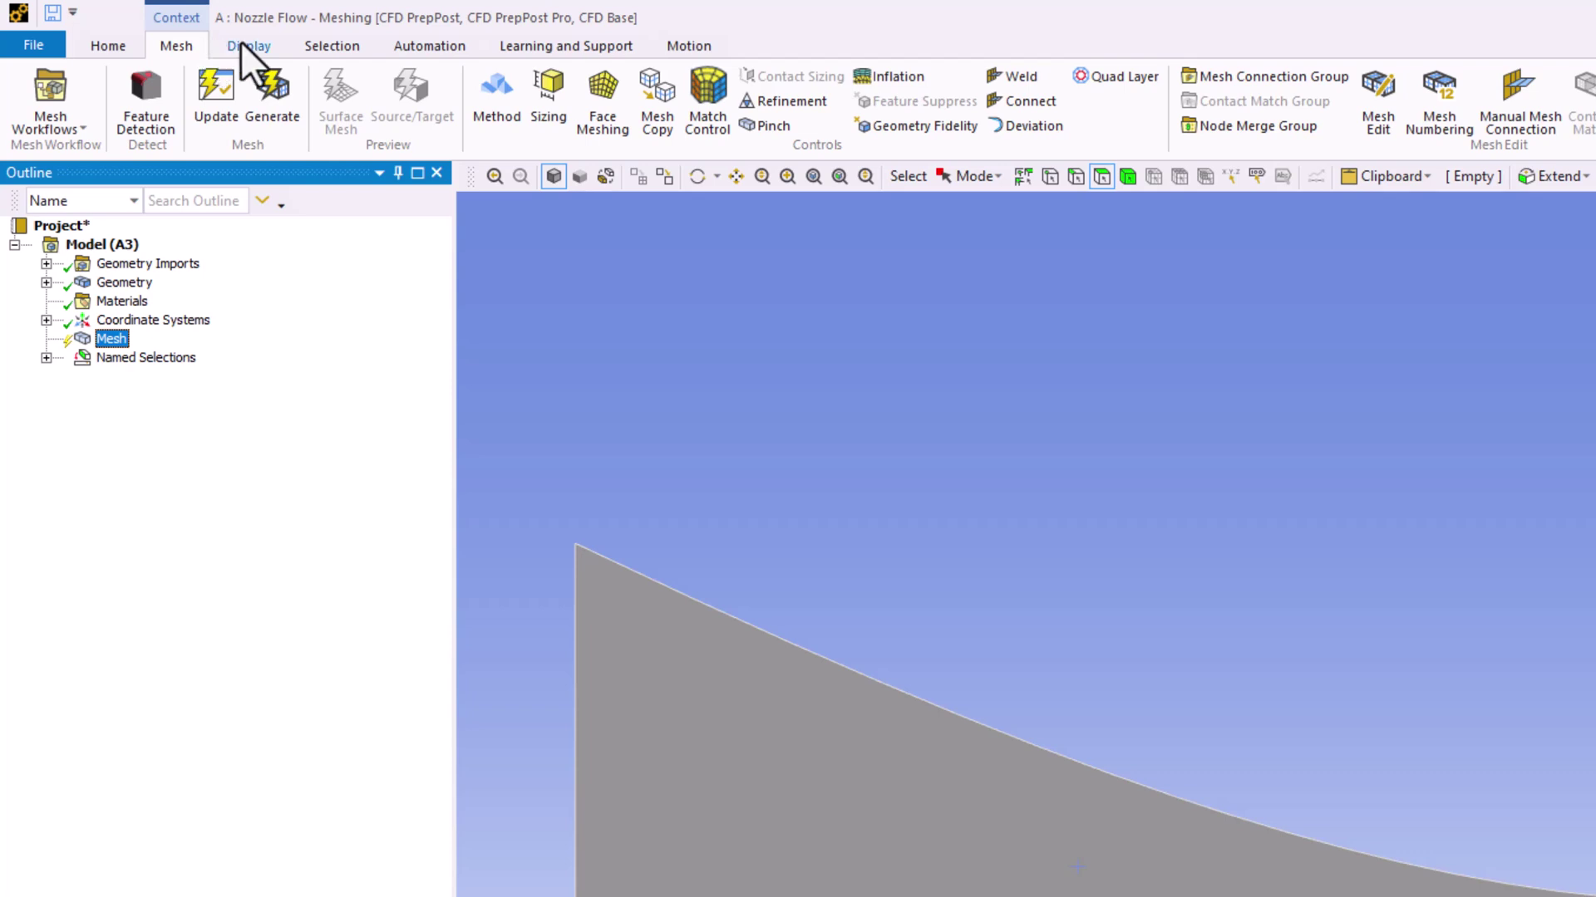
{"action": "left_click", "coordinate": [299, 76]}
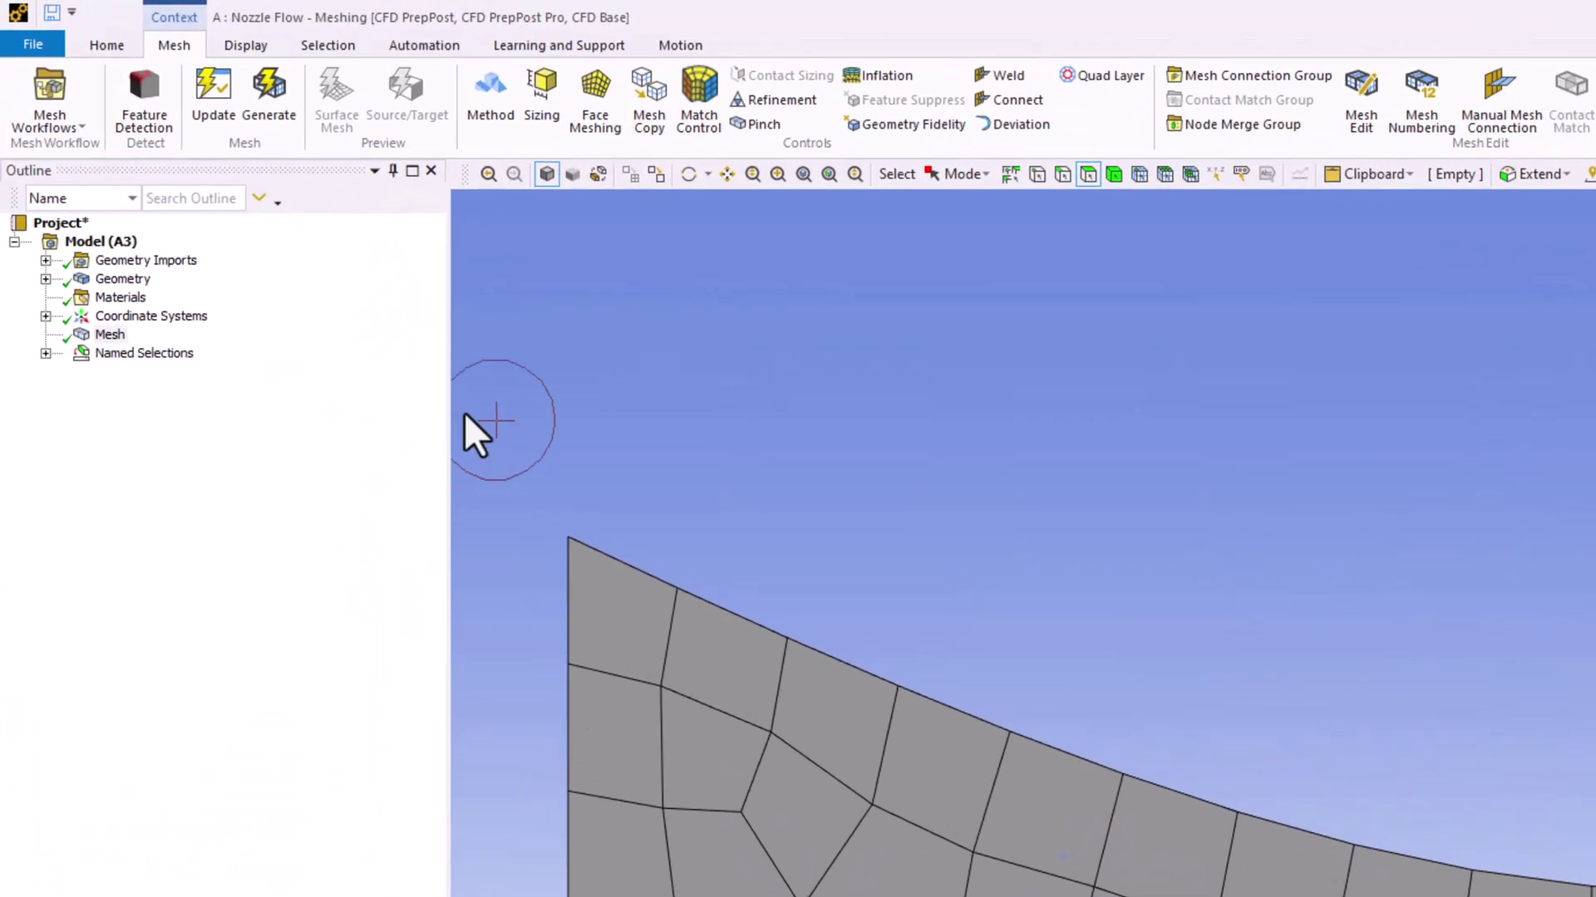
- Add a mapped Face Meshing control scoped to the single nozzle face
{"action": "left_click", "coordinate": [610, 97]}
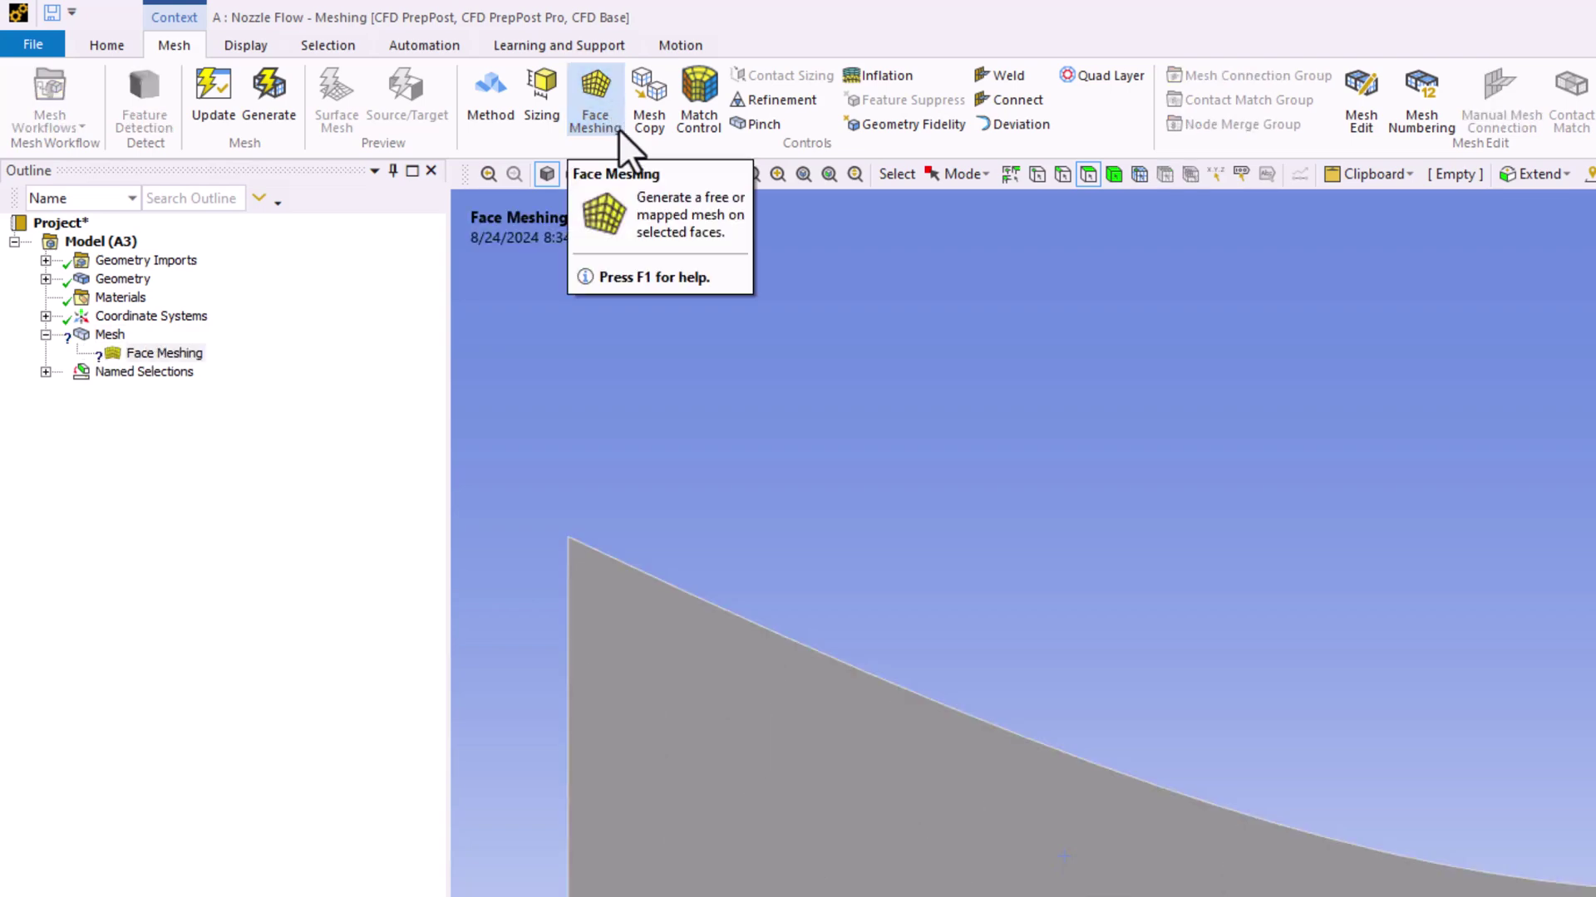
{"action": "left_click", "coordinate": [844, 387]}
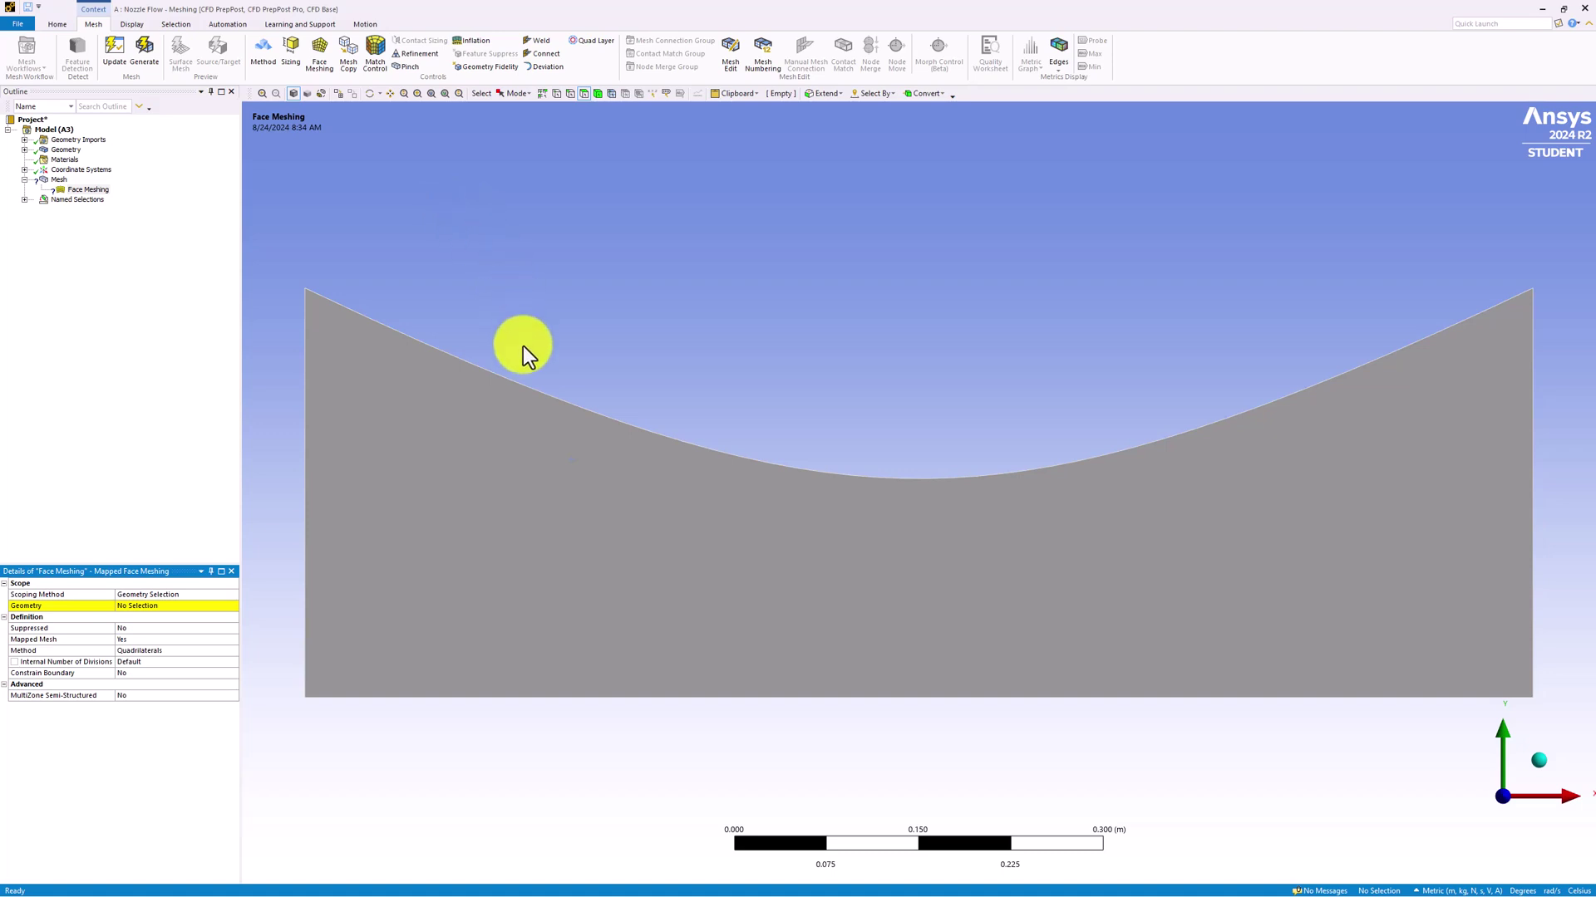
{"action": "left_click", "coordinate": [522, 415]}
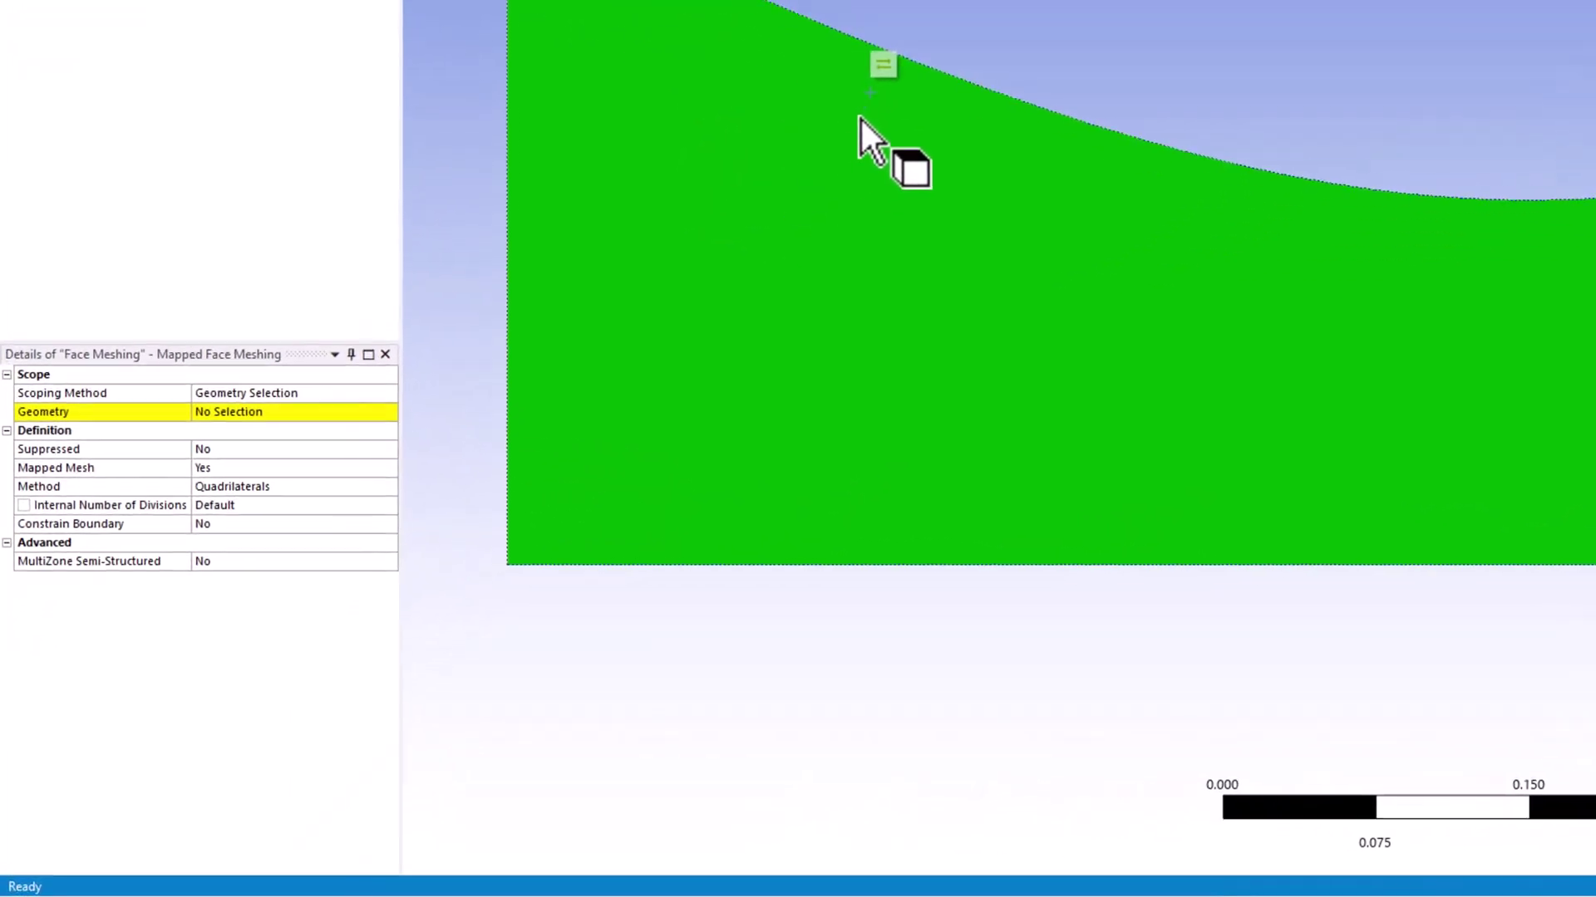
{"action": "left_click", "coordinate": [336, 400]}
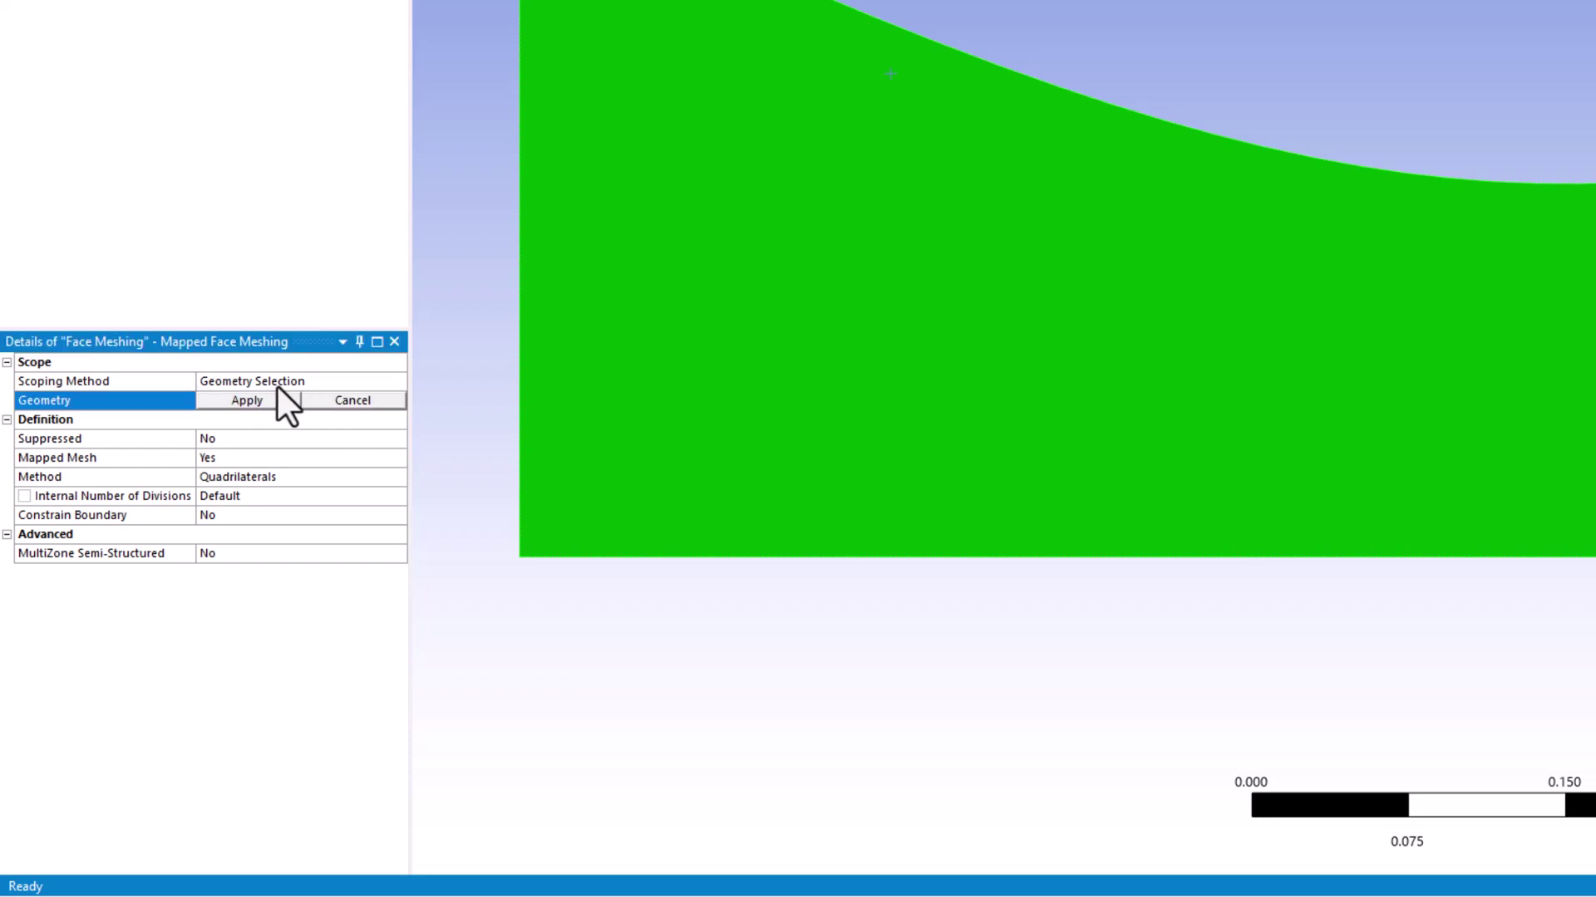
{"action": "left_click", "coordinate": [251, 399]}
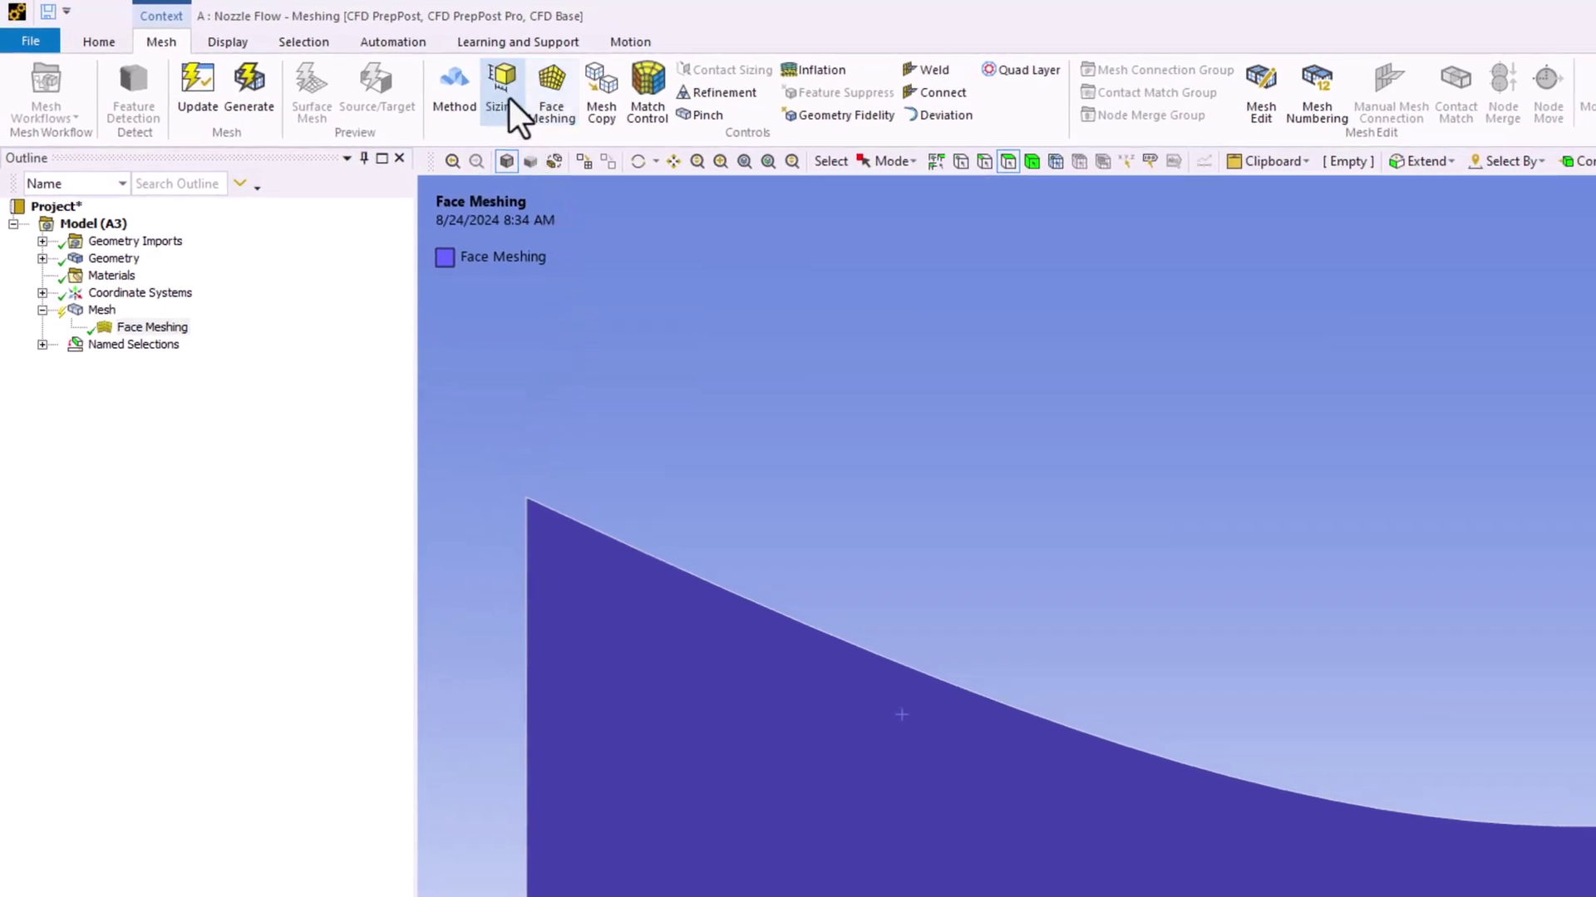
- Add a Face Sizing control scoped to the nozzle face, keeping the default element size
{"action": "left_click", "coordinate": [507, 95]}
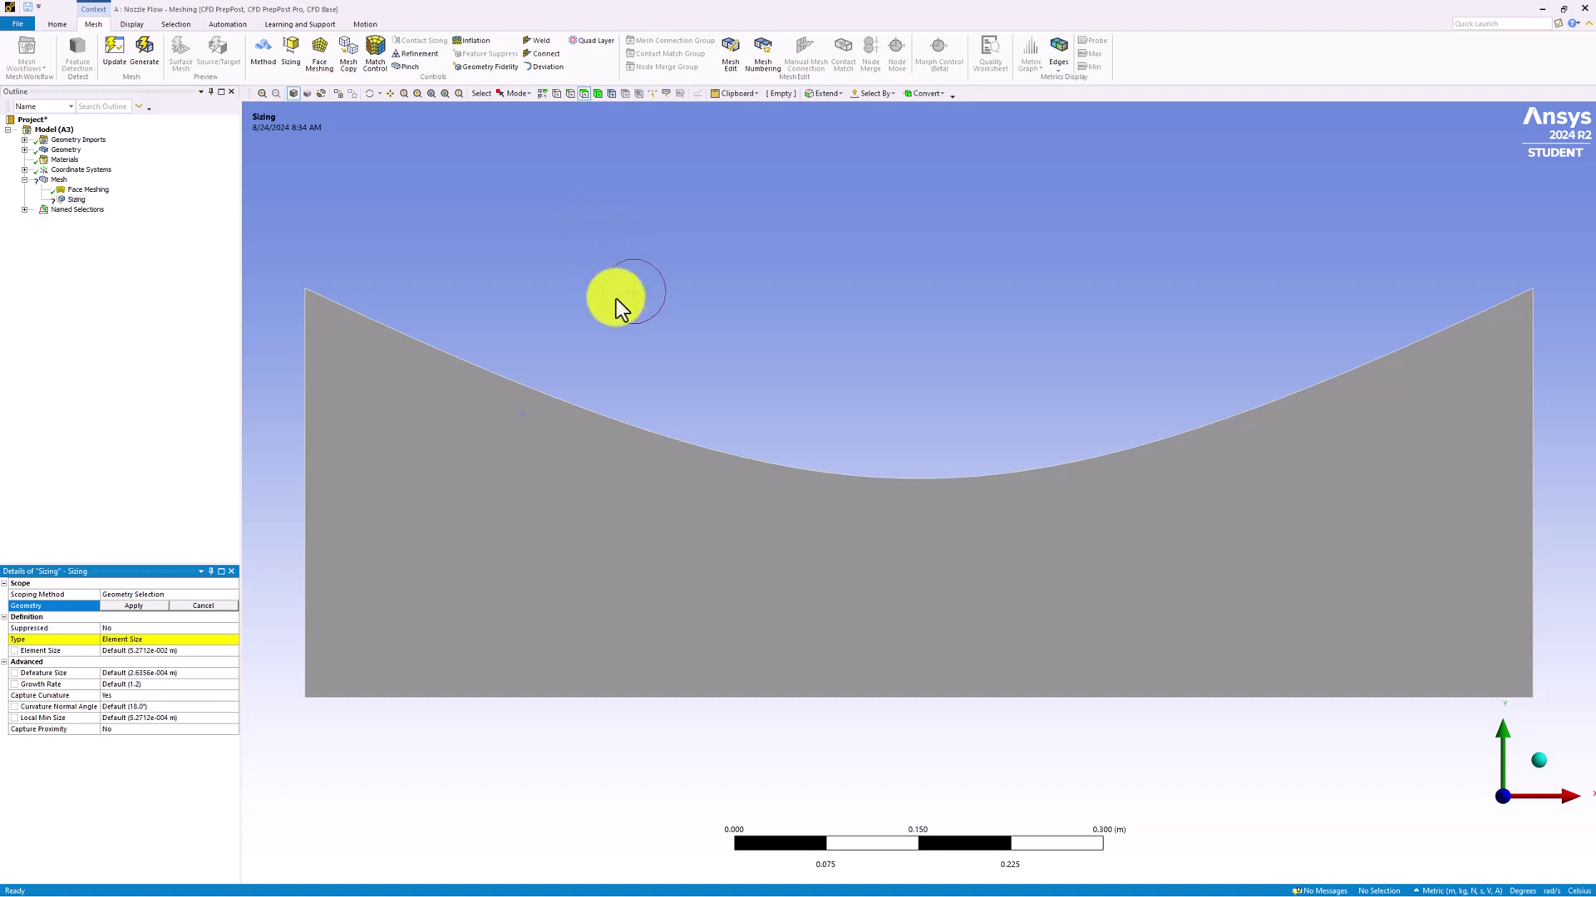
{"action": "left_click", "coordinate": [585, 465]}
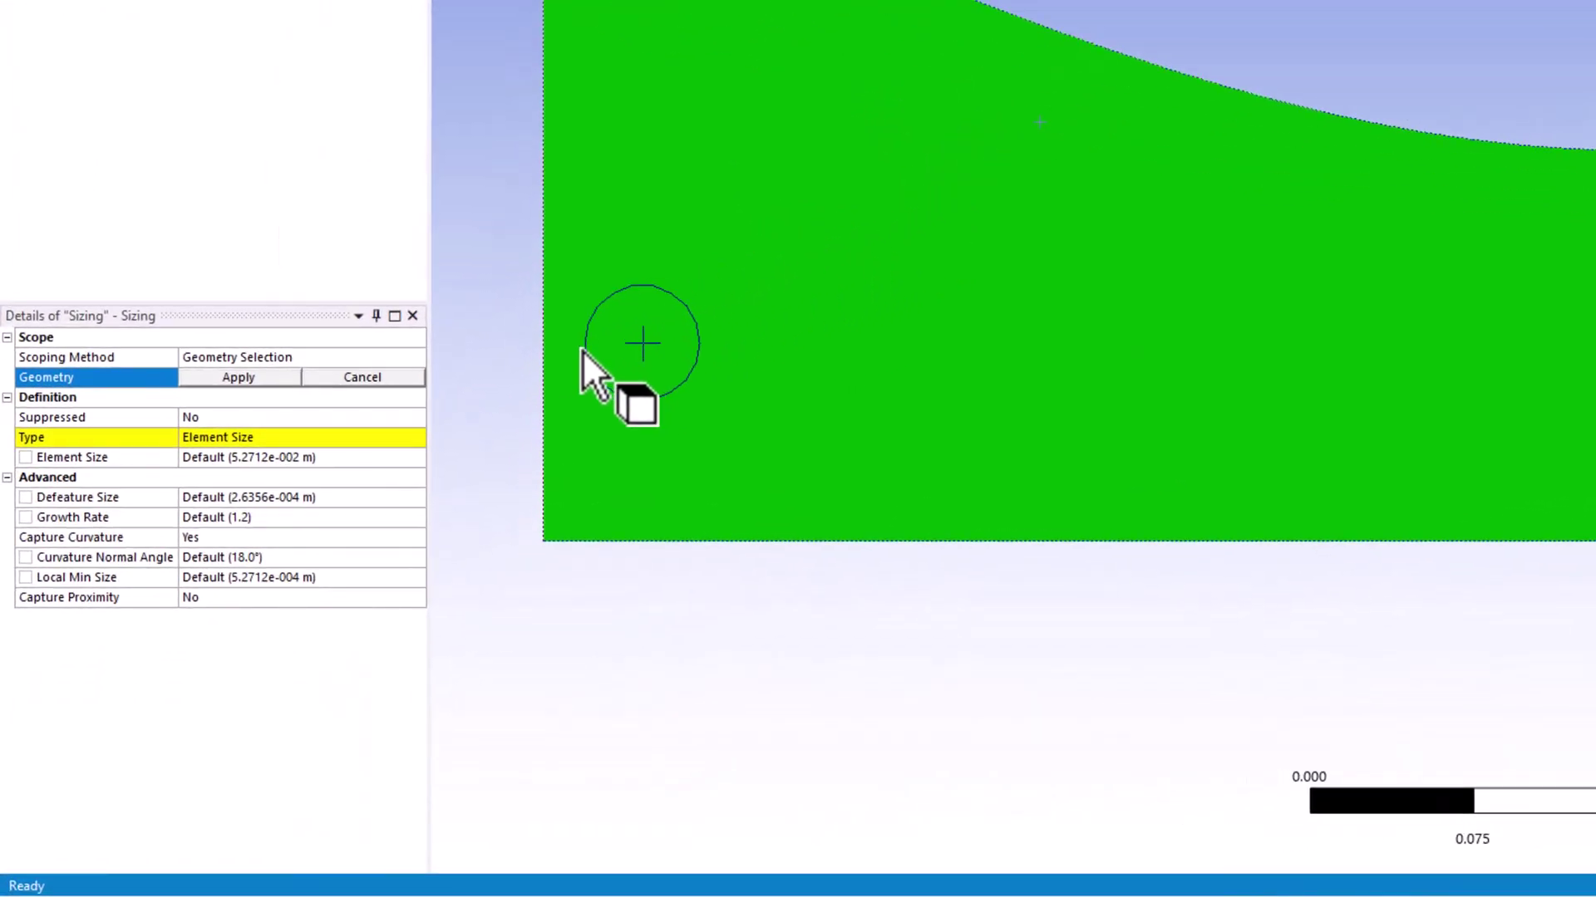
{"action": "left_click", "coordinate": [266, 376]}
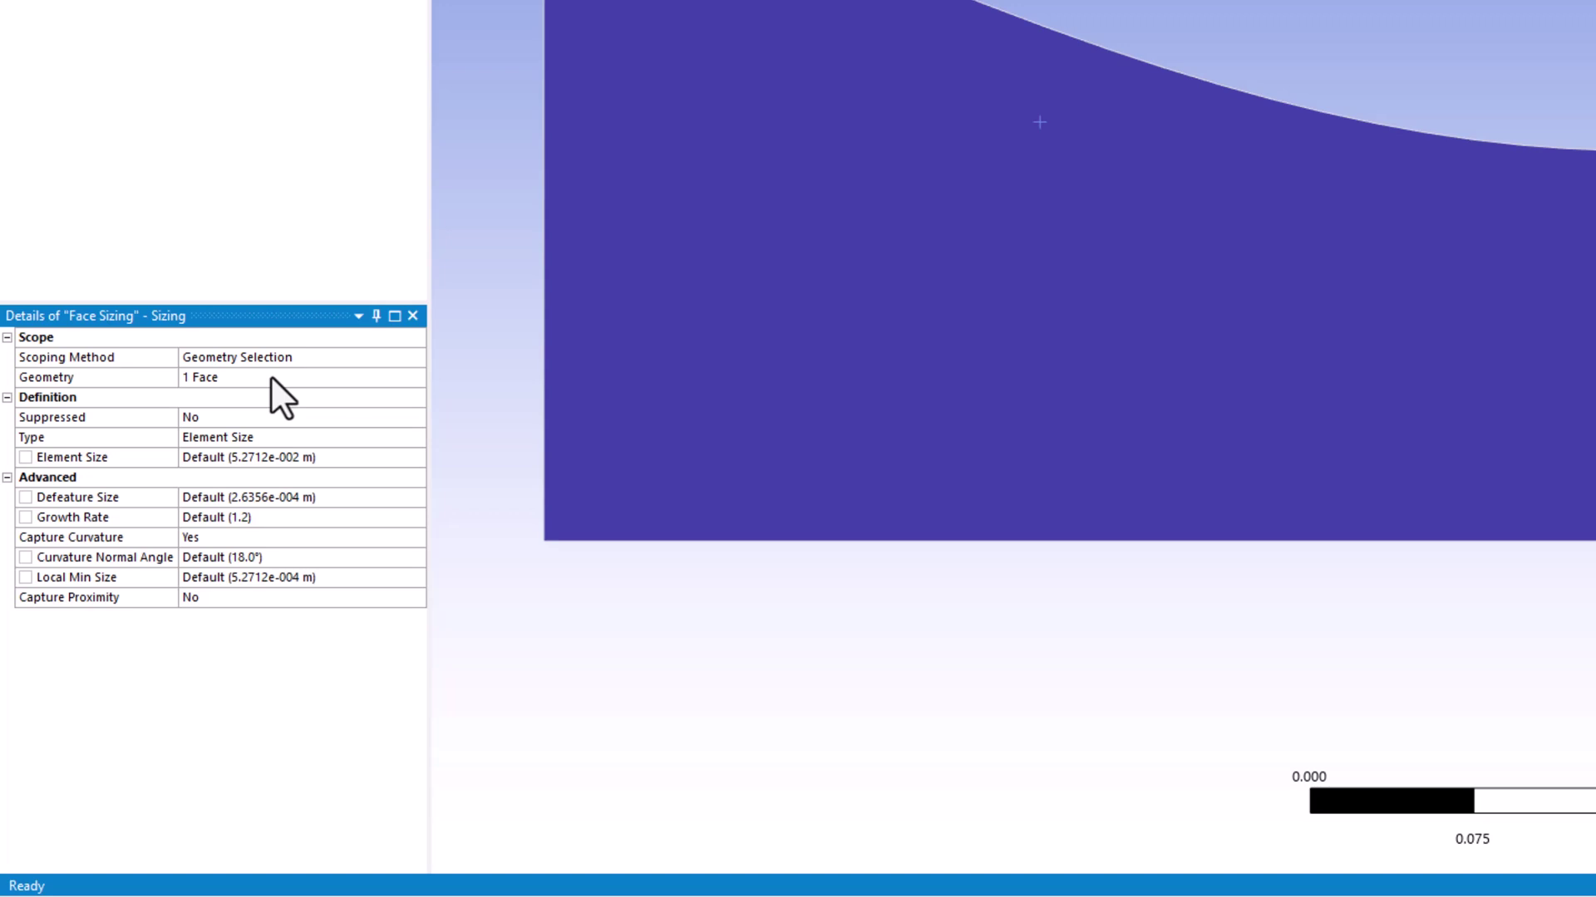
- Set the Face Sizing element size to 0.025 m and reset the growth rate to default
{"action": "left_click", "coordinate": [328, 457]}
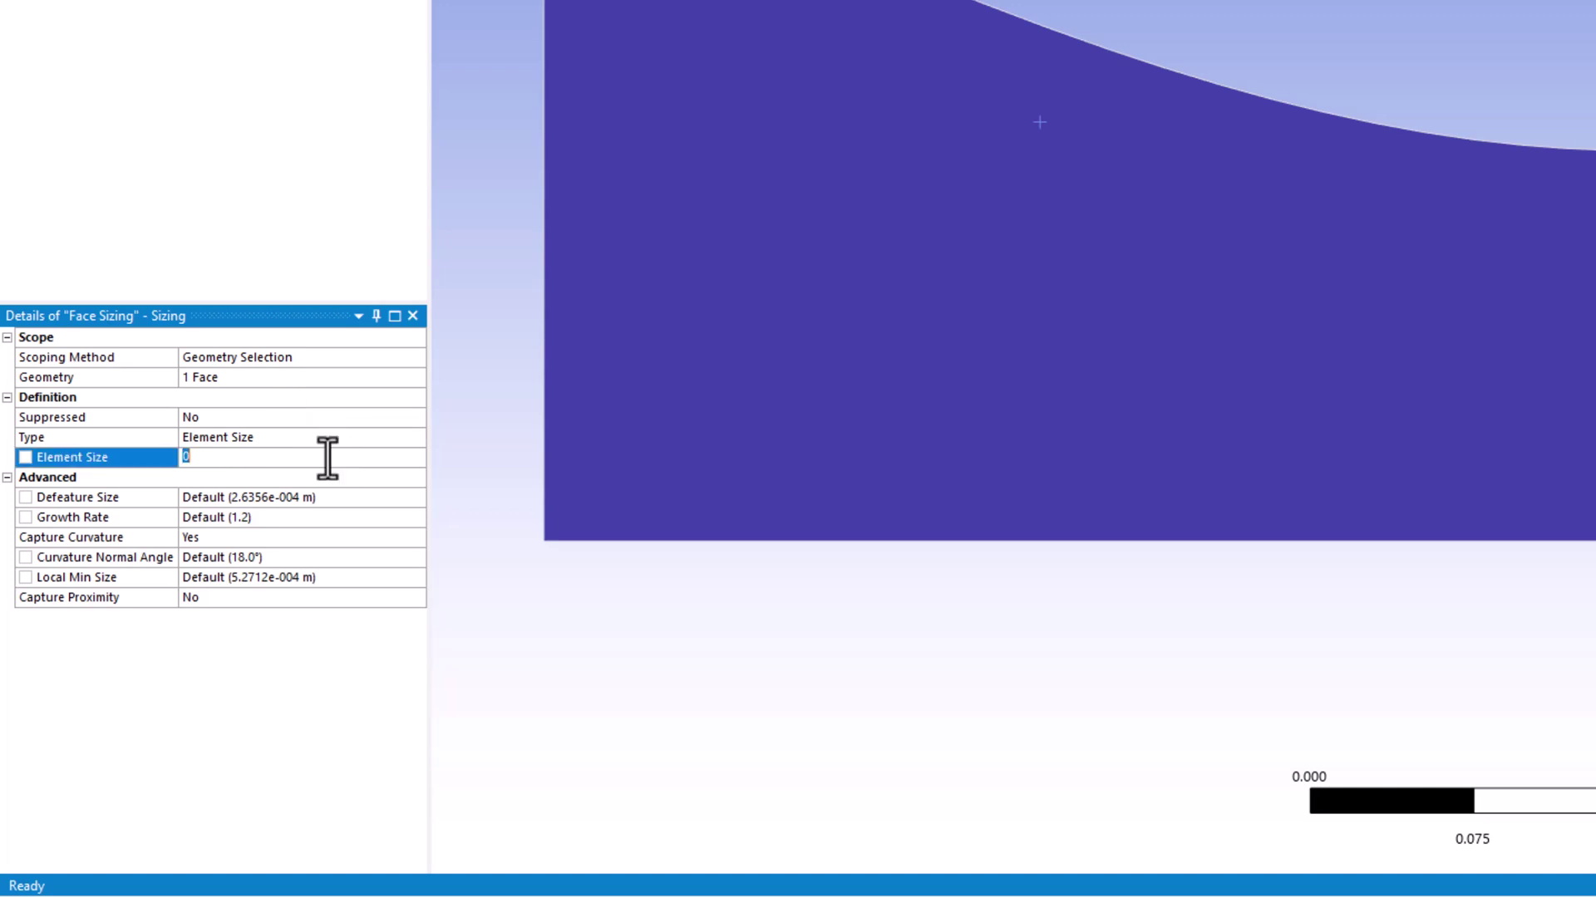
{"action": "type", "text": ".025"}
{"action": "left_click", "coordinate": [536, 383]}
{"action": "left_click", "coordinate": [386, 525]}
{"action": "key", "text": "BackSpace"}
- Set Capture Curvature to No and Behavior to Hard, then update the mesh
{"action": "left_click", "coordinate": [418, 536]}
{"action": "left_click", "coordinate": [417, 536]}
{"action": "left_click", "coordinate": [391, 556]}
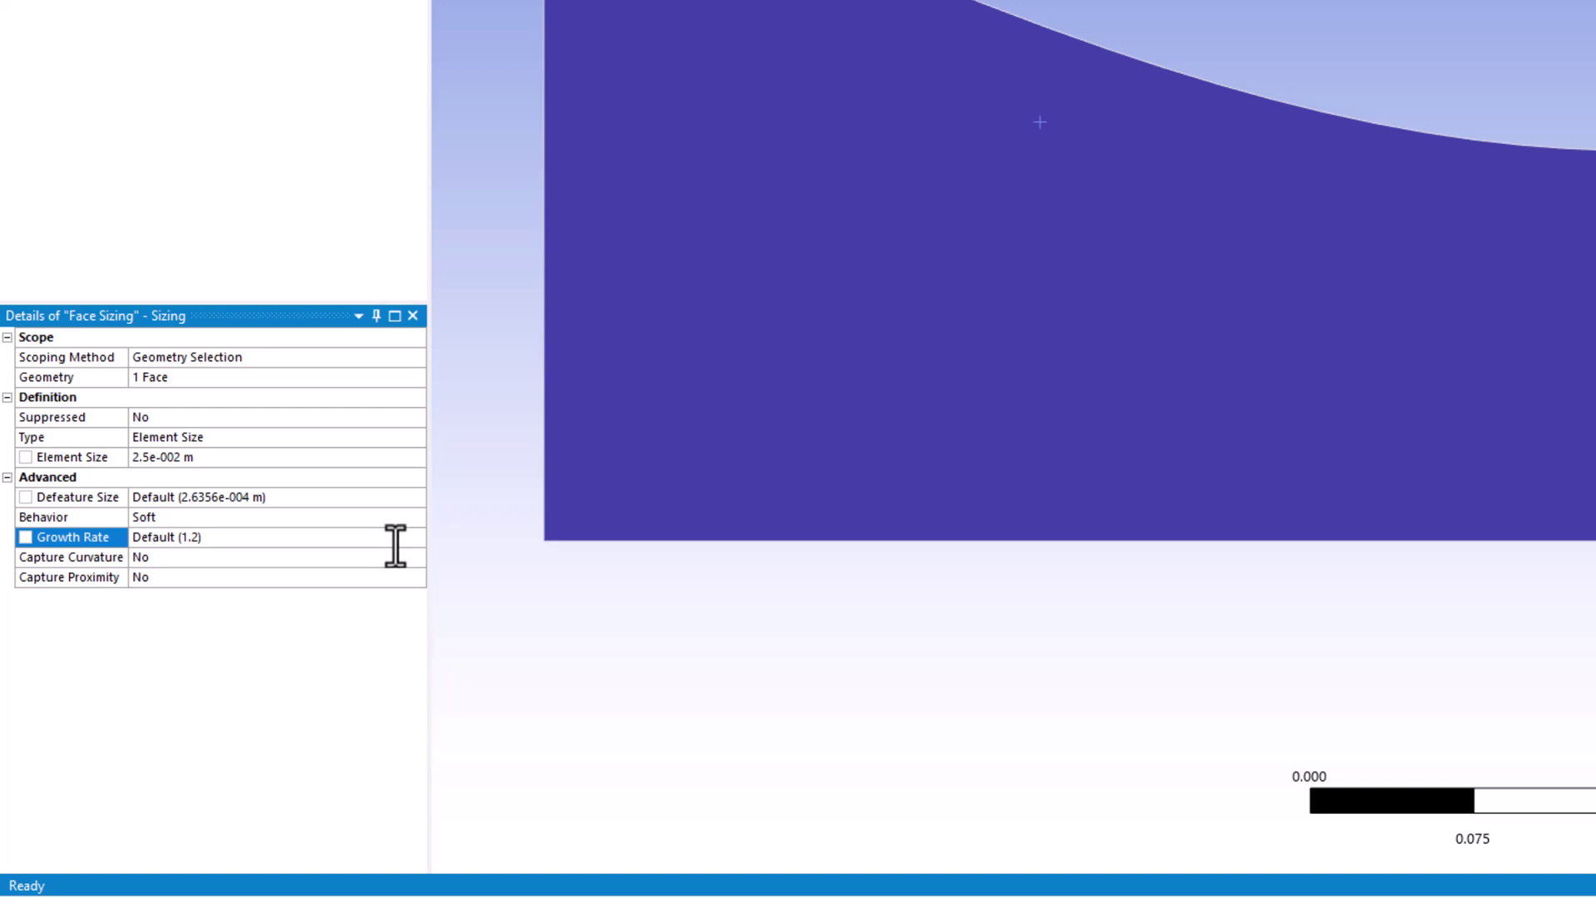
{"action": "left_click", "coordinate": [403, 517]}
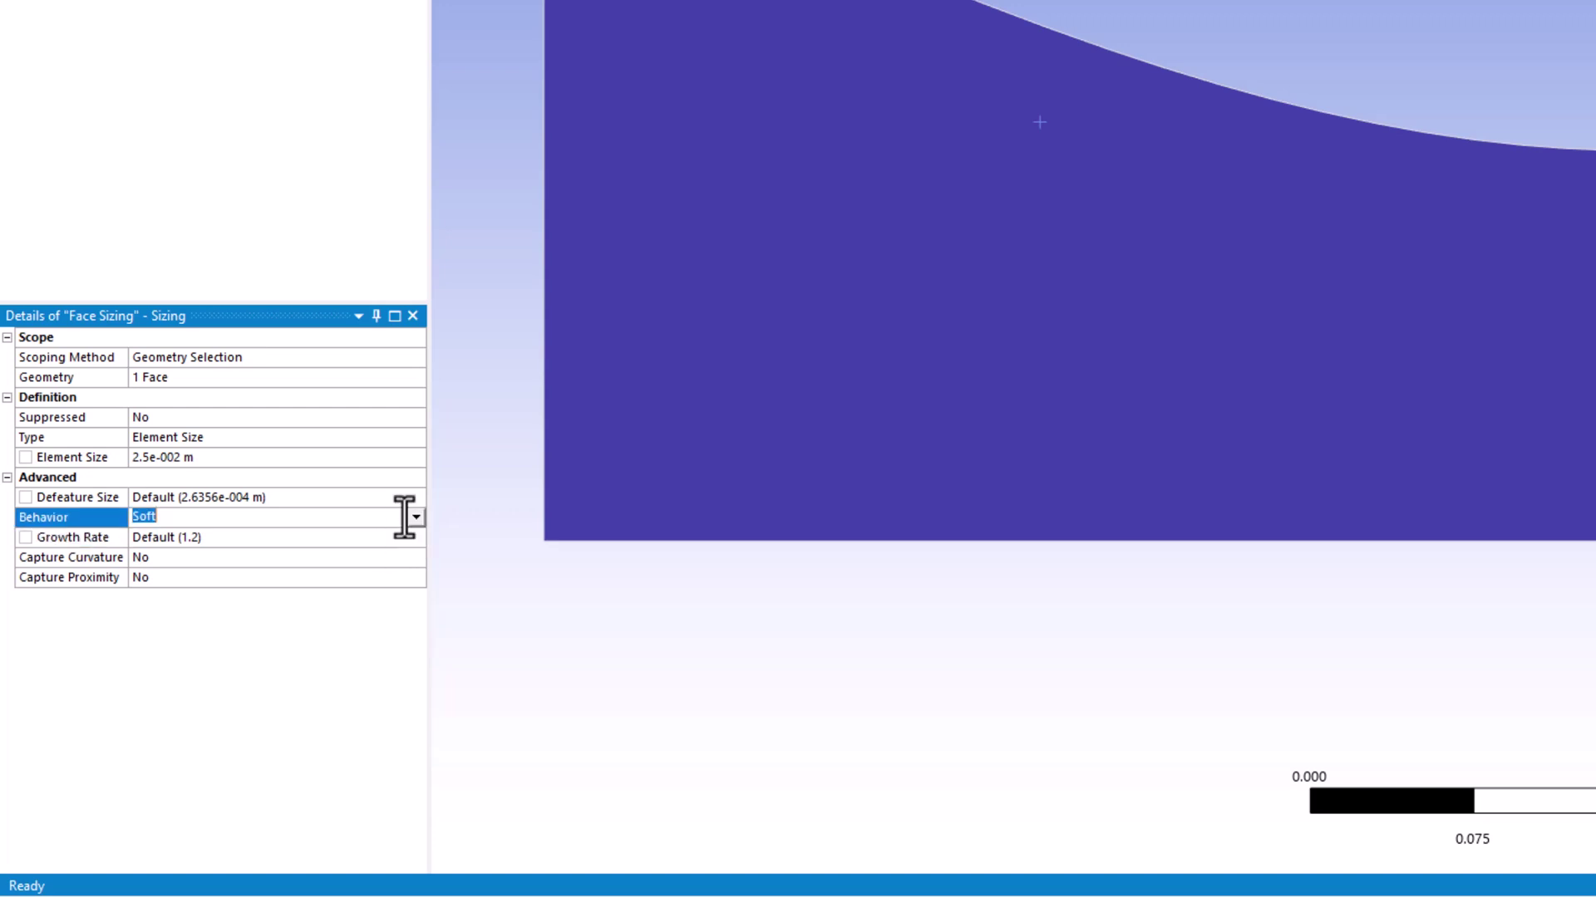
{"action": "left_click", "coordinate": [415, 517]}
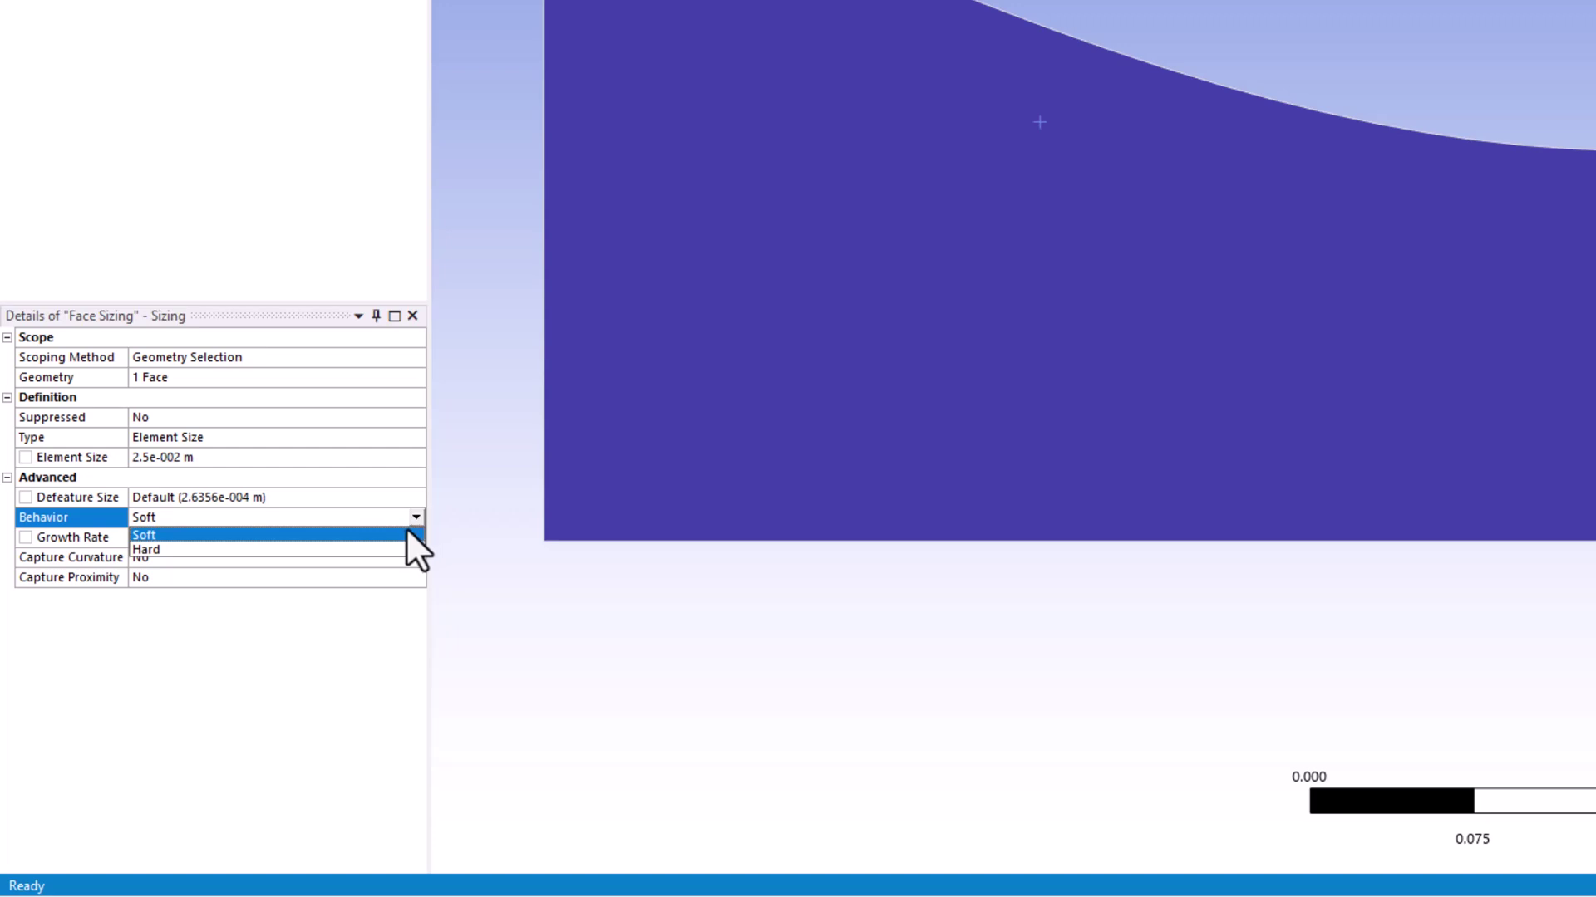
{"action": "left_click", "coordinate": [386, 548]}
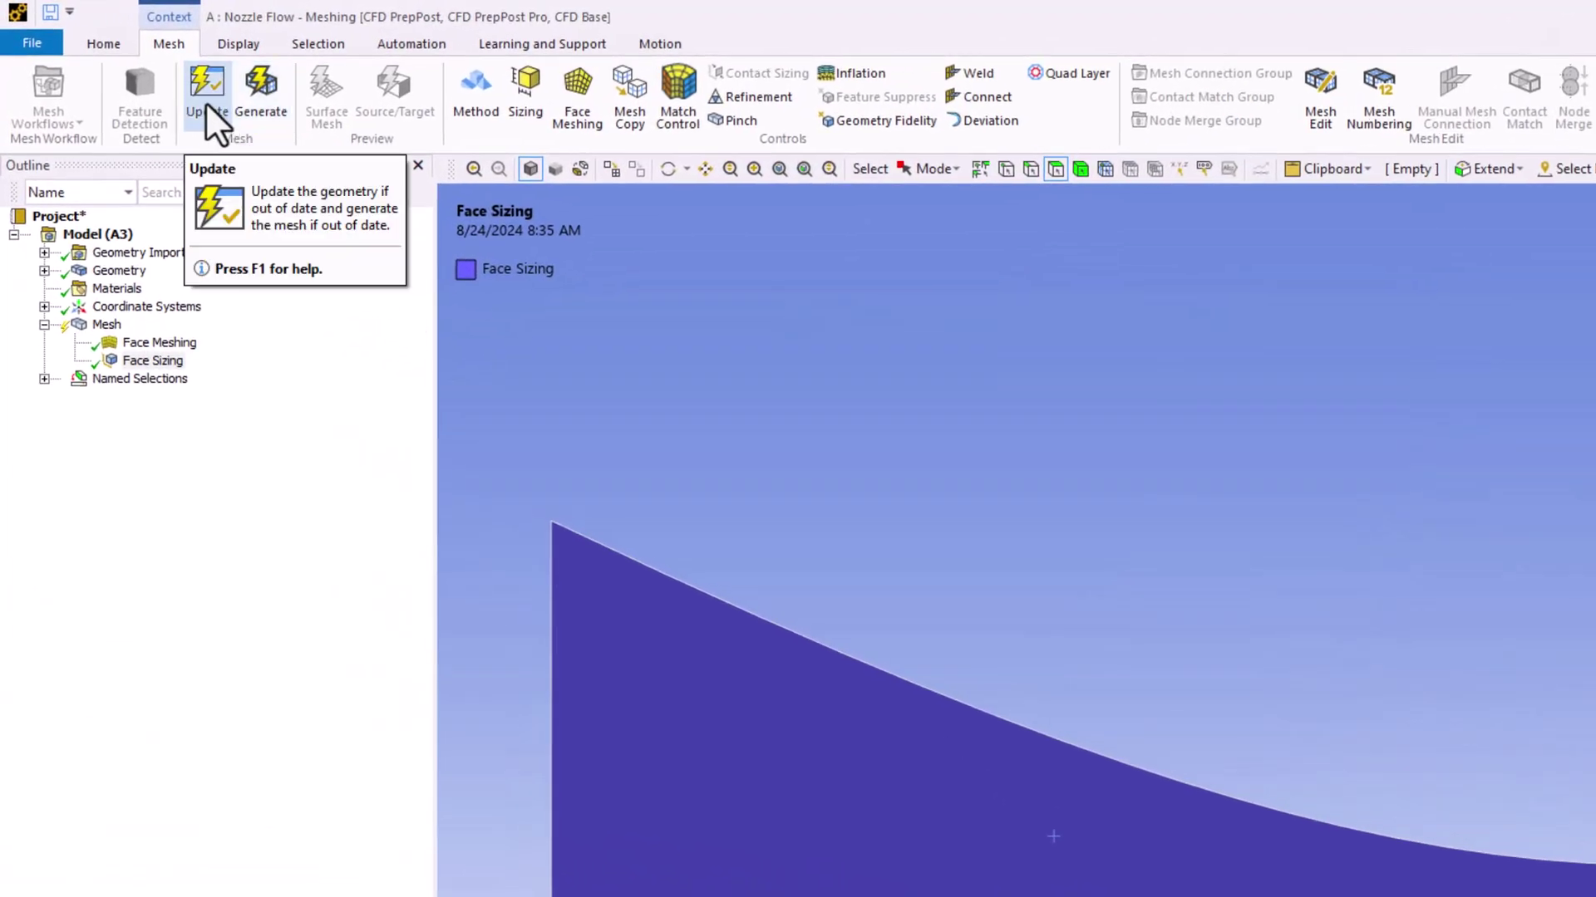
{"action": "left_click", "coordinate": [206, 102]}
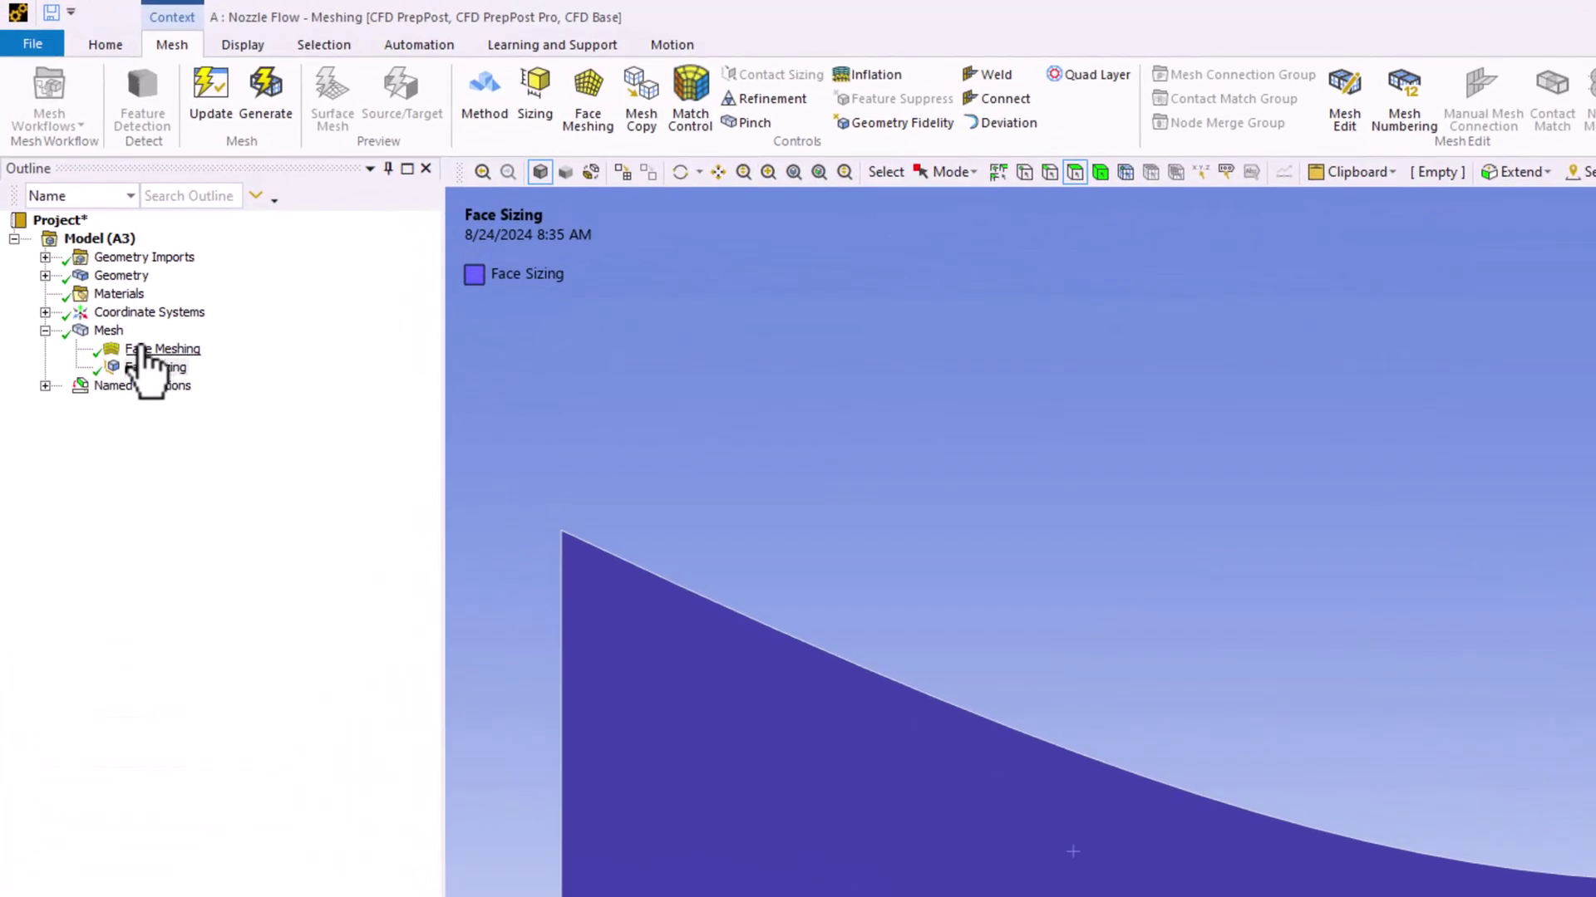
- Display the uniform mapped mesh, close Meshing, and save the Workbench project
{"action": "left_click", "coordinate": [121, 330]}
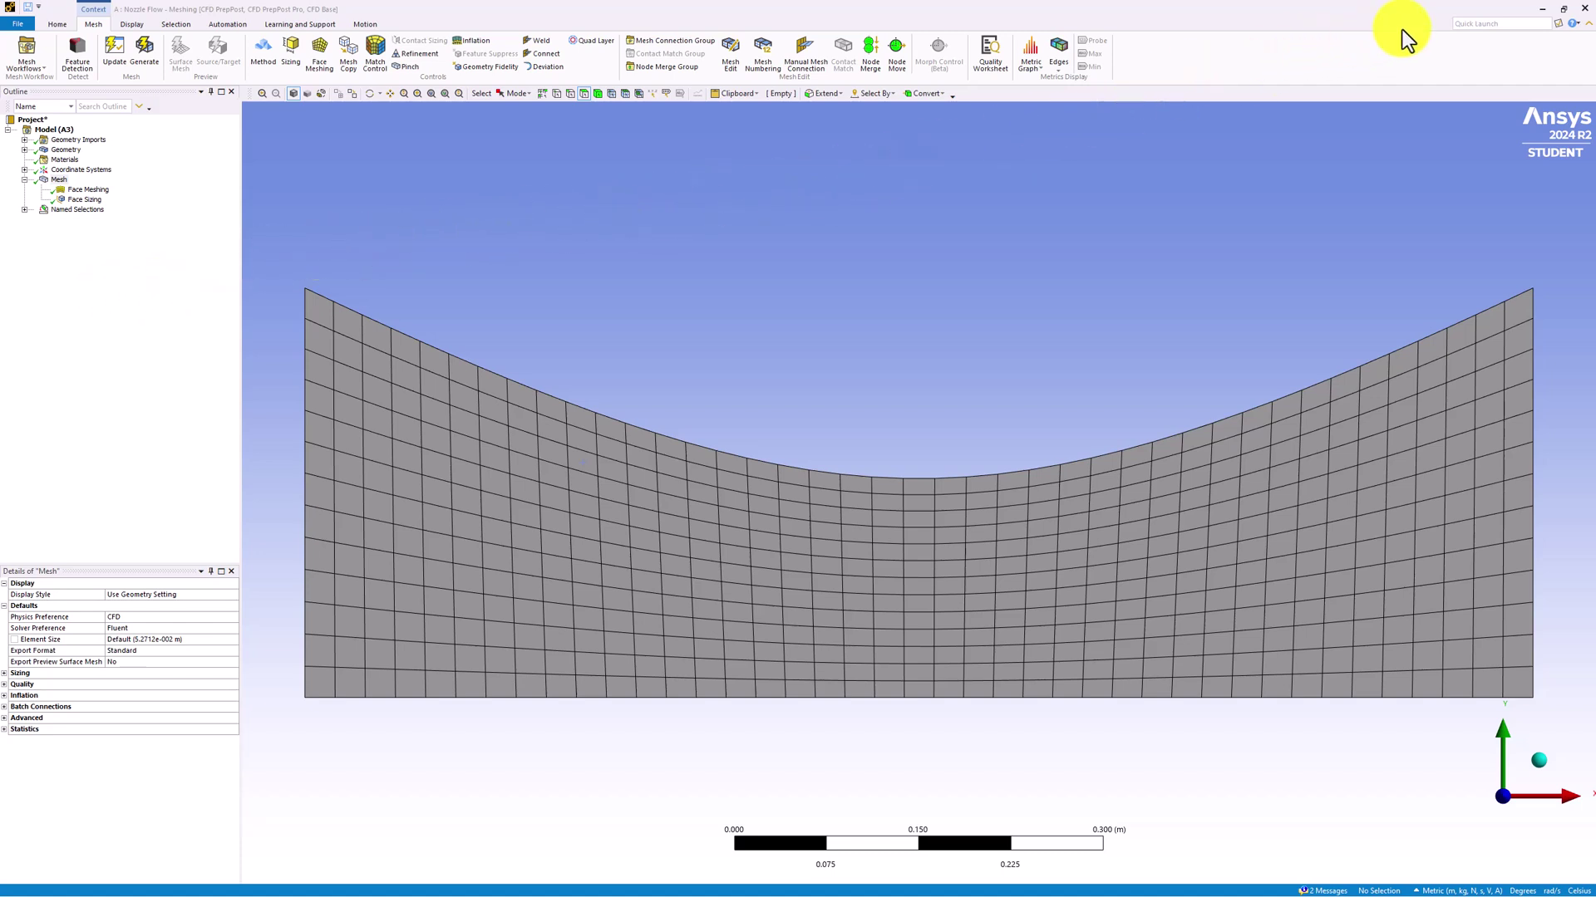
{"action": "left_click", "coordinate": [1586, 8]}
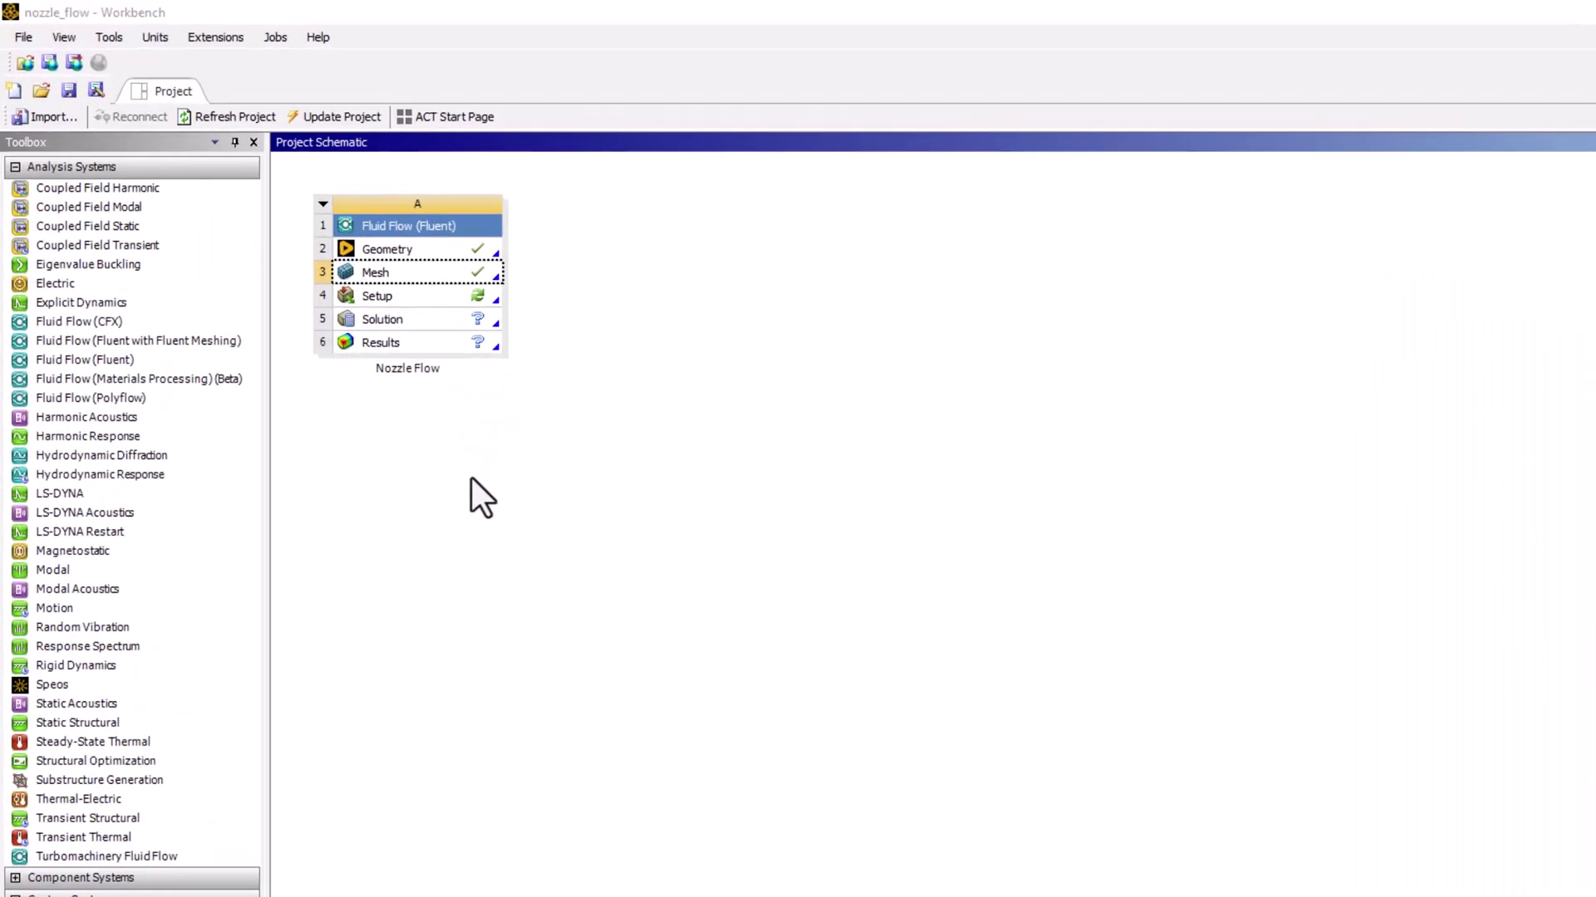
{"action": "left_click", "coordinate": [87, 114]}
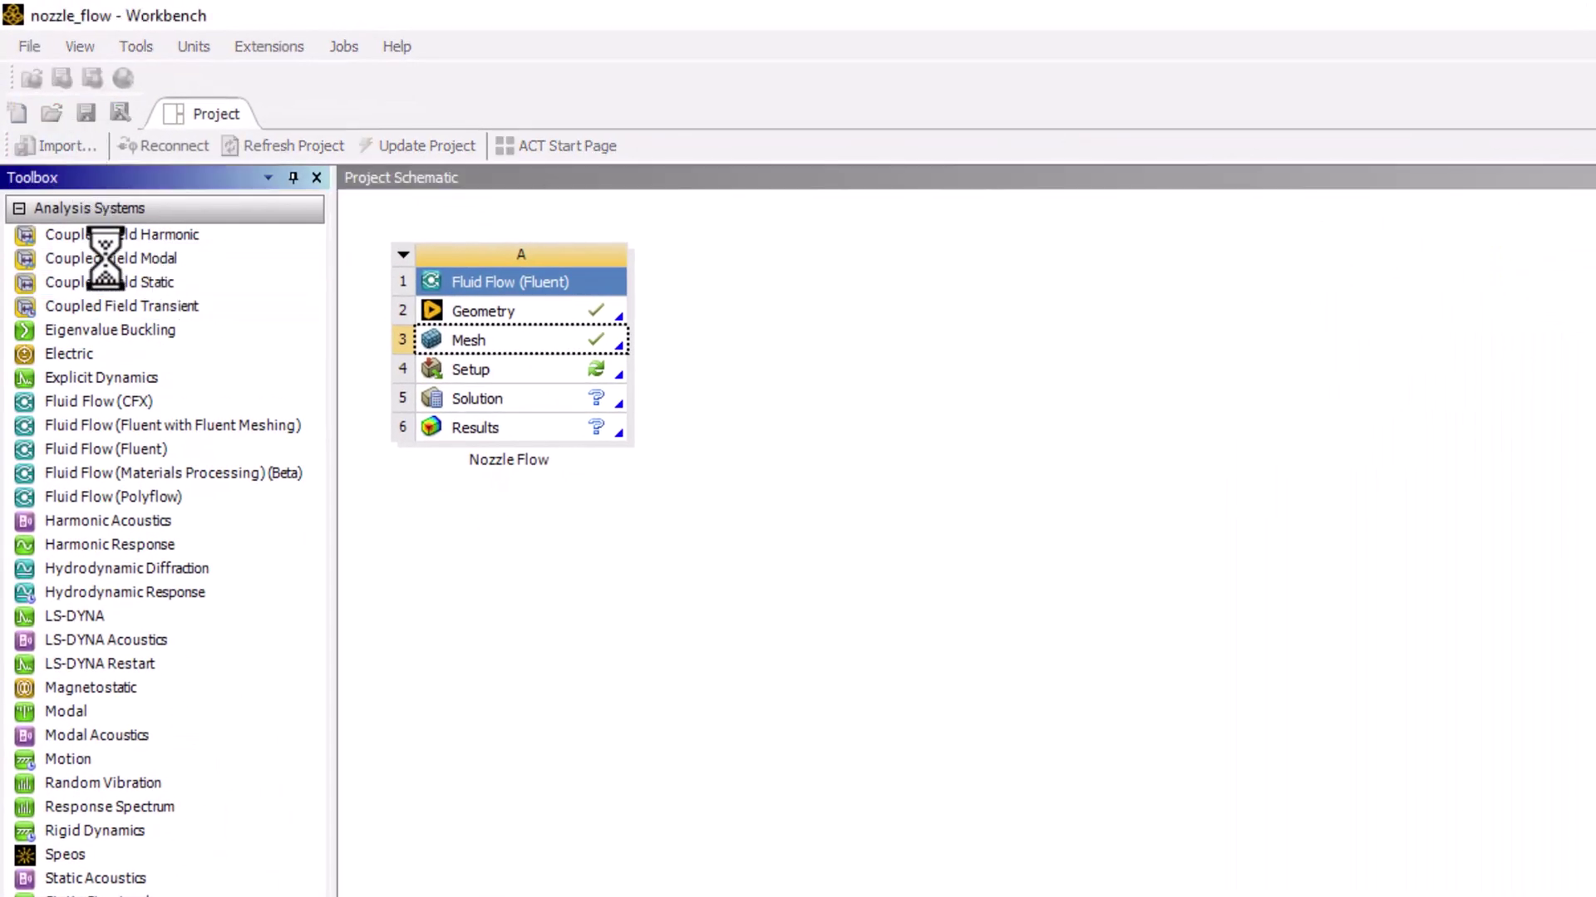